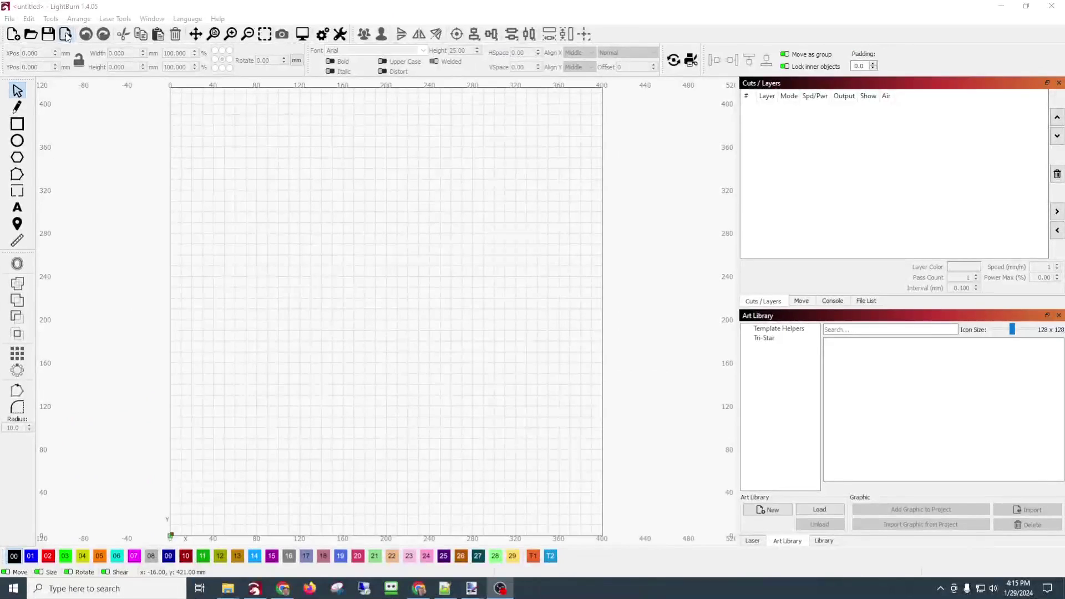
Step: Import the American Distressed Flag 01Ba JPG onto the canvas as an Image layer
click(264, 137)
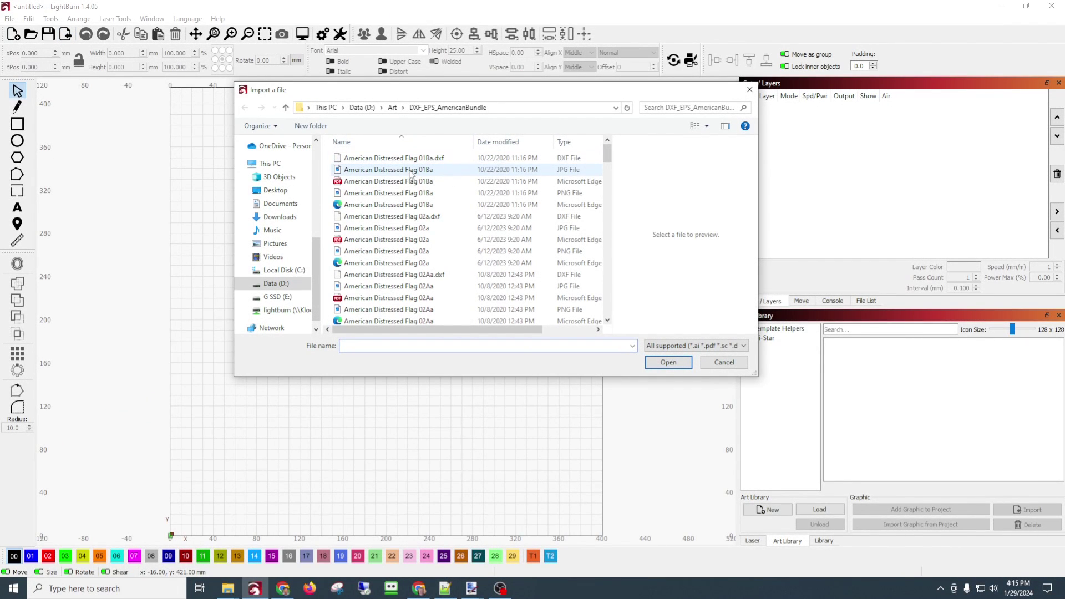
click(410, 172)
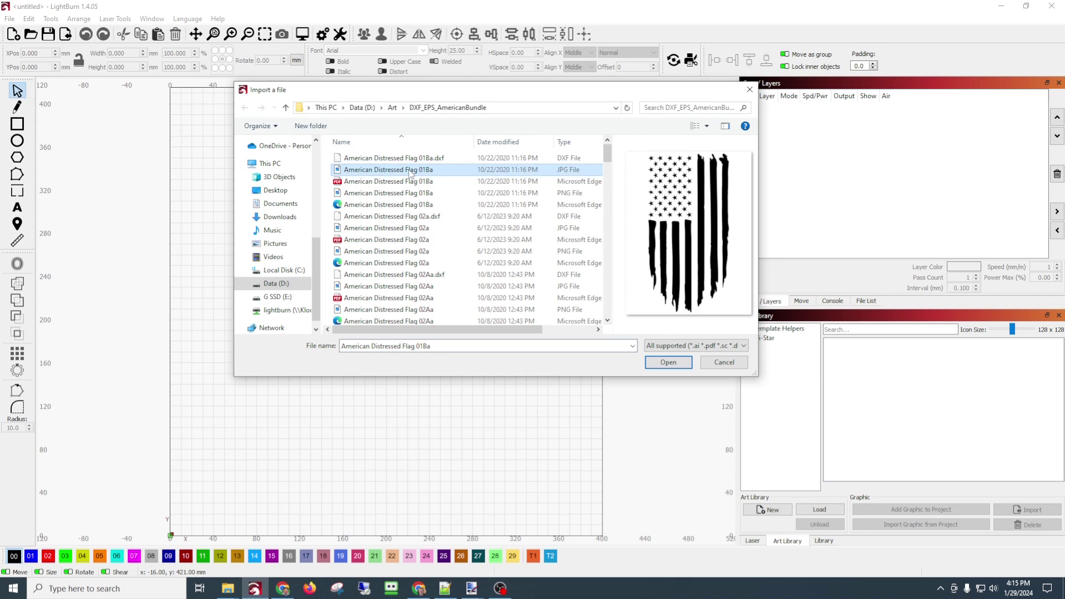
click(669, 362)
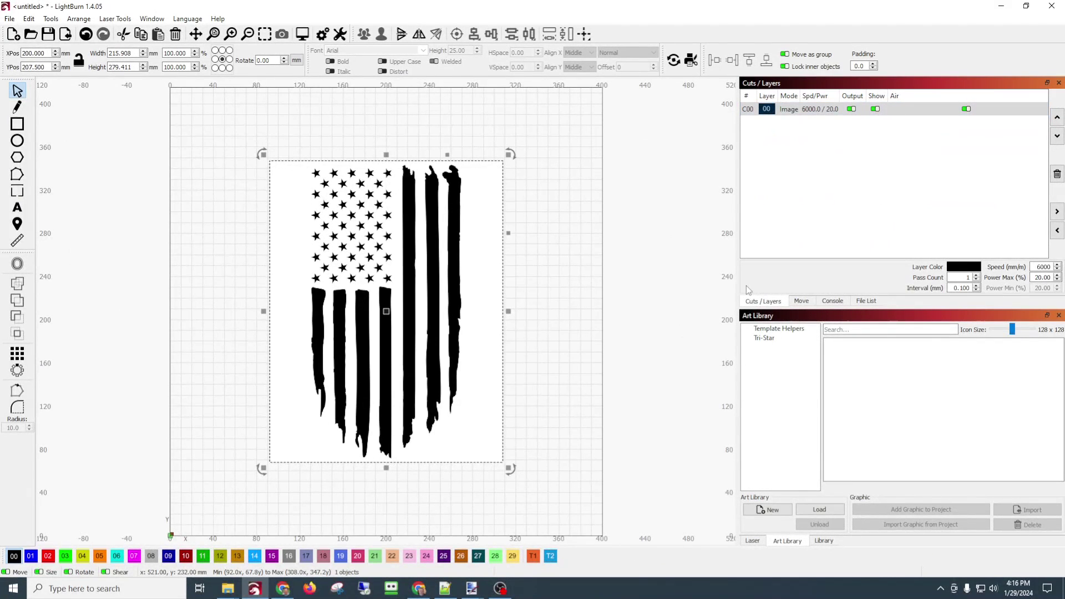
Step: Open Trace Image on the flag picture and zoom the preview into the stars
right_click(490, 237)
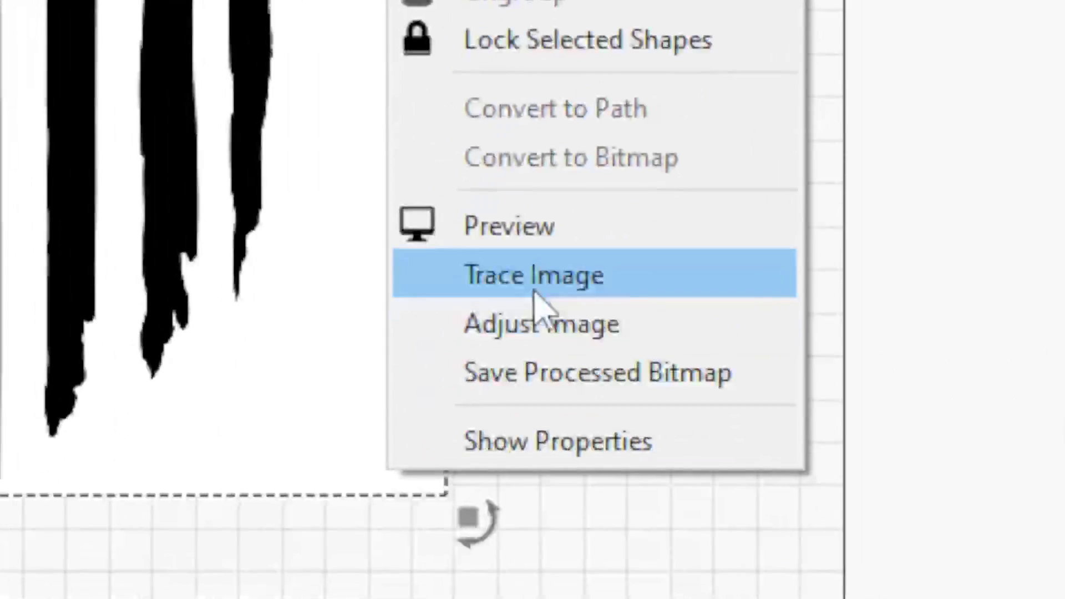
click(547, 277)
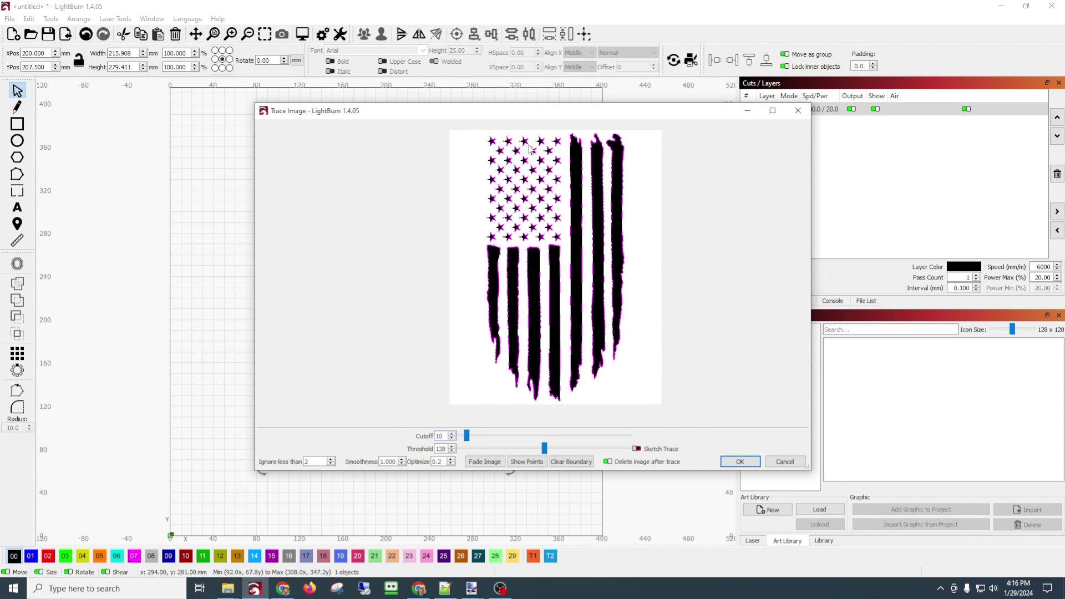
scroll(503, 149, up, 4)
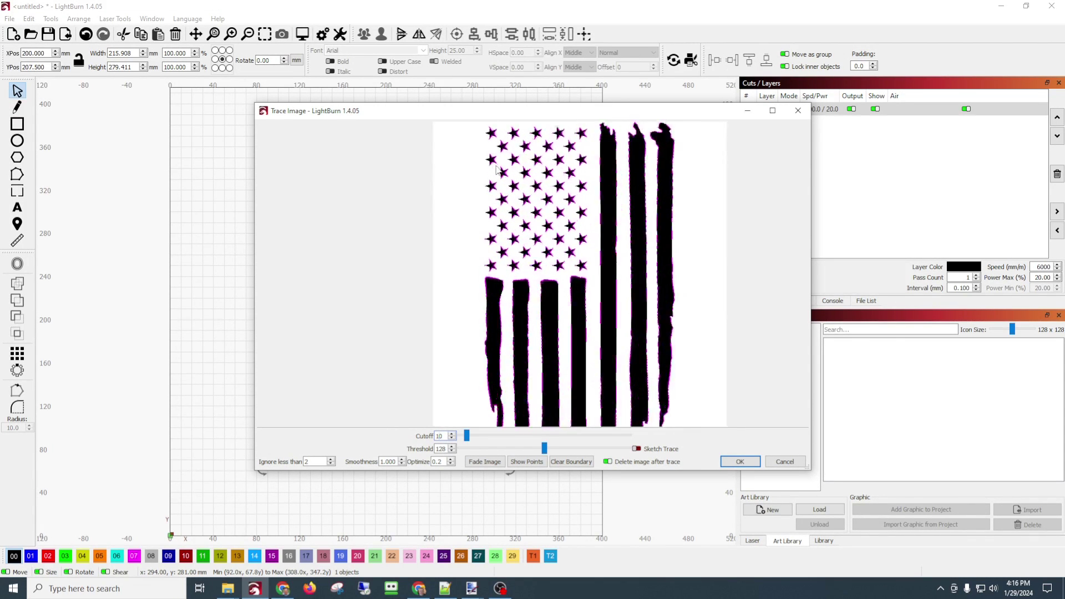
scroll(529, 180, up, 2)
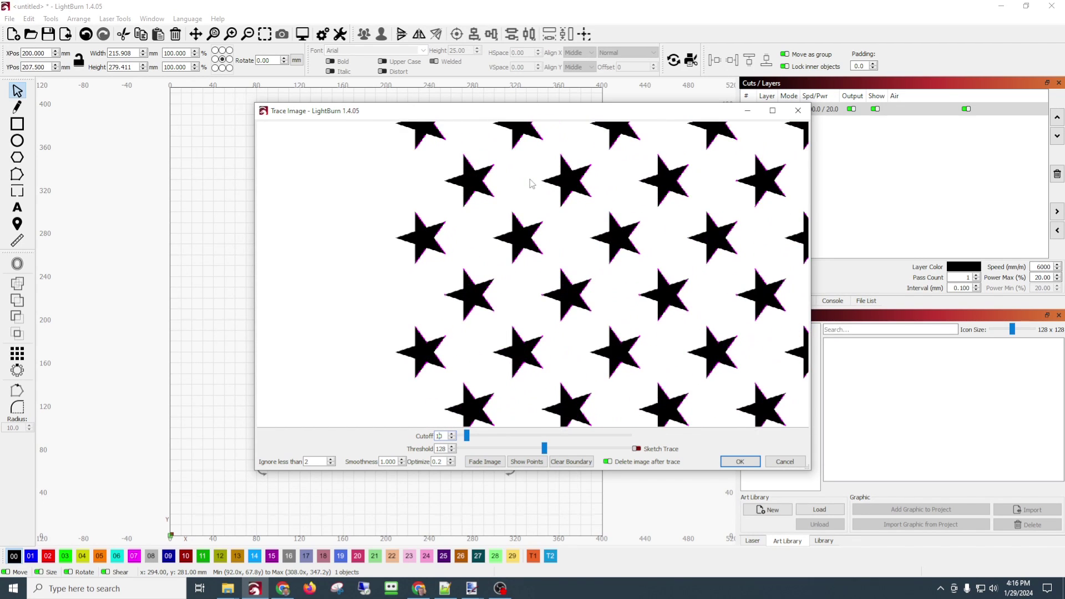
scroll(530, 180, up, 2)
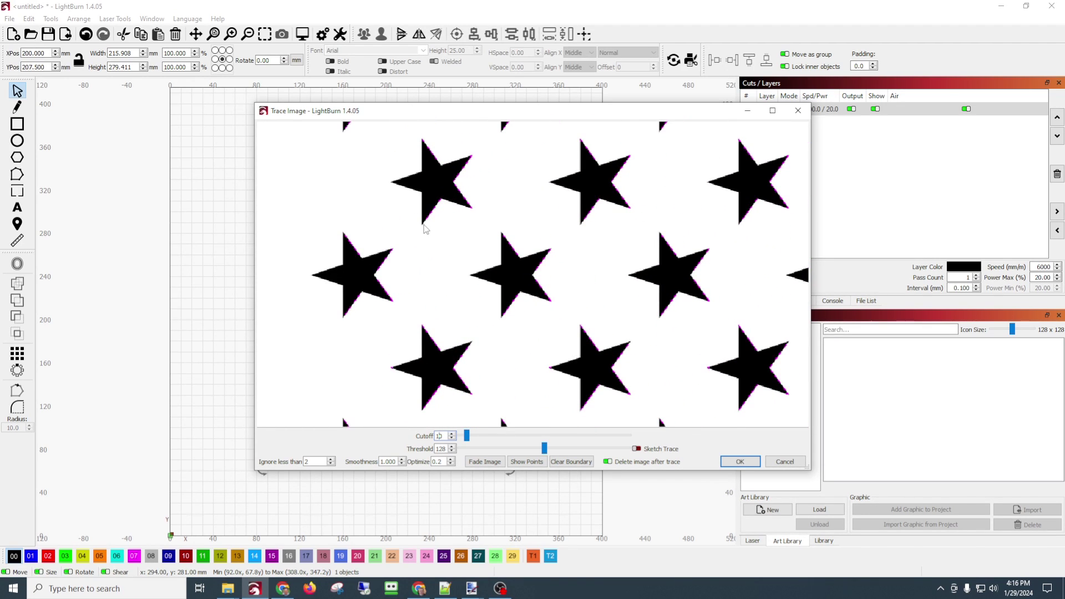
Step: Pan the trace preview across the stars and raise the Threshold to 239
drag(425, 229, 612, 391)
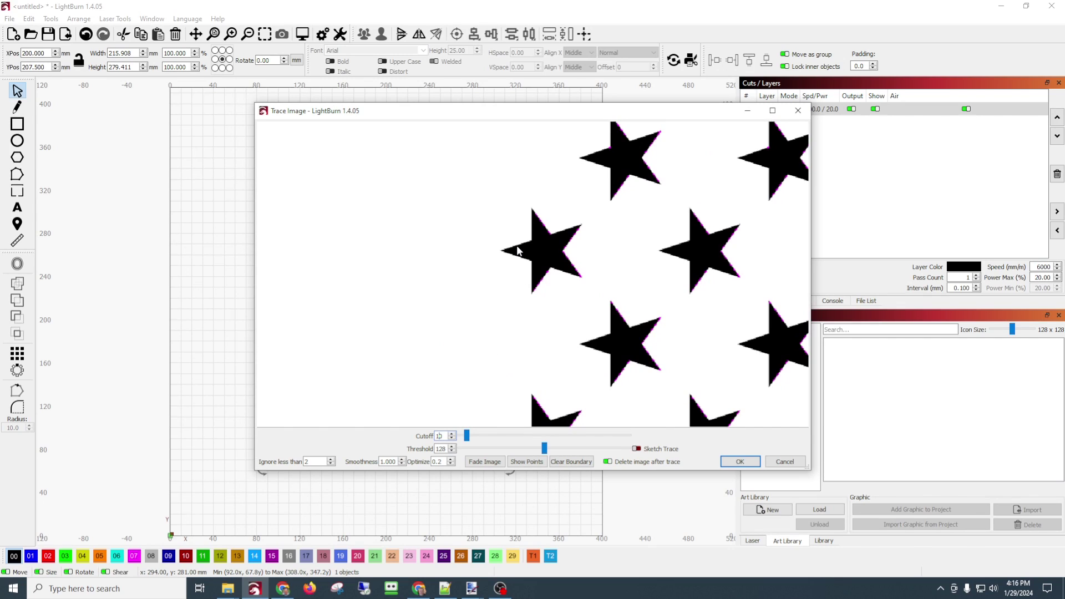
scroll(519, 251, down, 1)
scroll(518, 251, up, 1)
scroll(519, 251, down, 1)
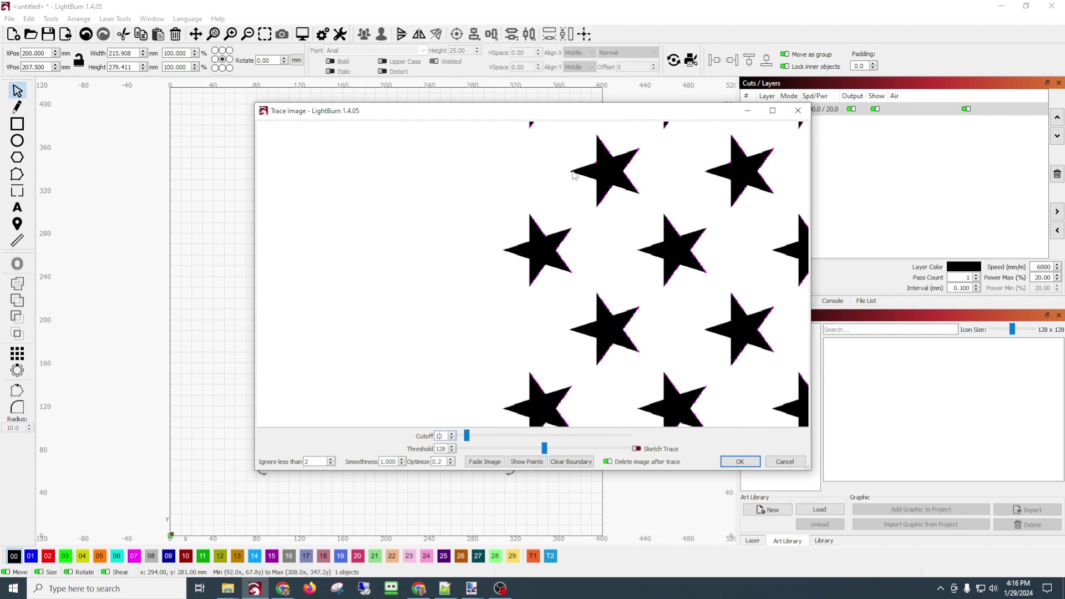
scroll(623, 268, up, 1)
mouse_move(623, 268)
mouse_down()
mouse_move(623, 304)
mouse_move(468, 122)
mouse_up()
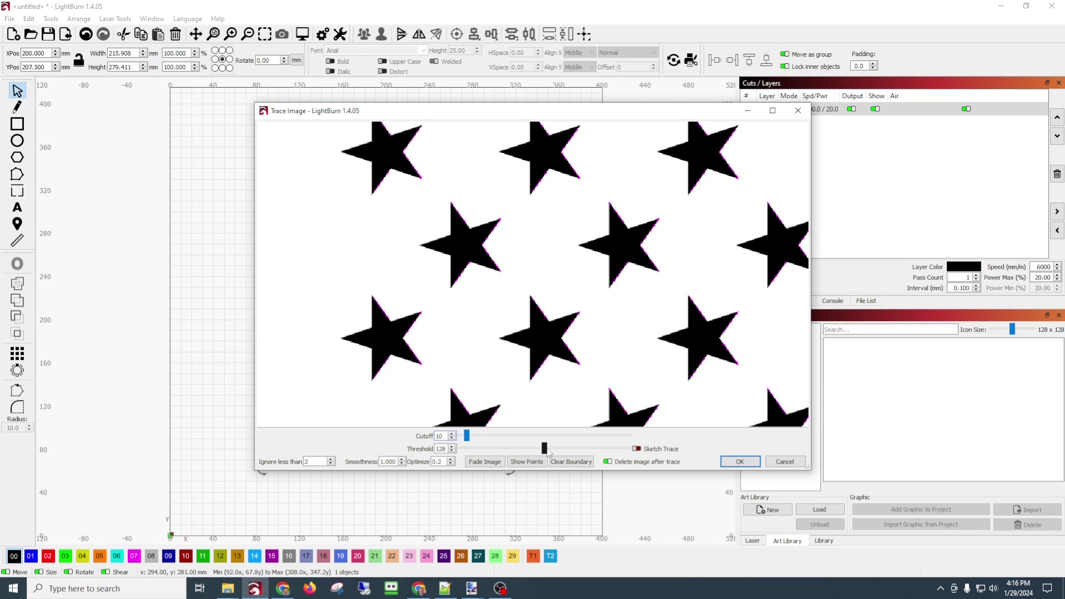
drag(548, 452, 617, 454)
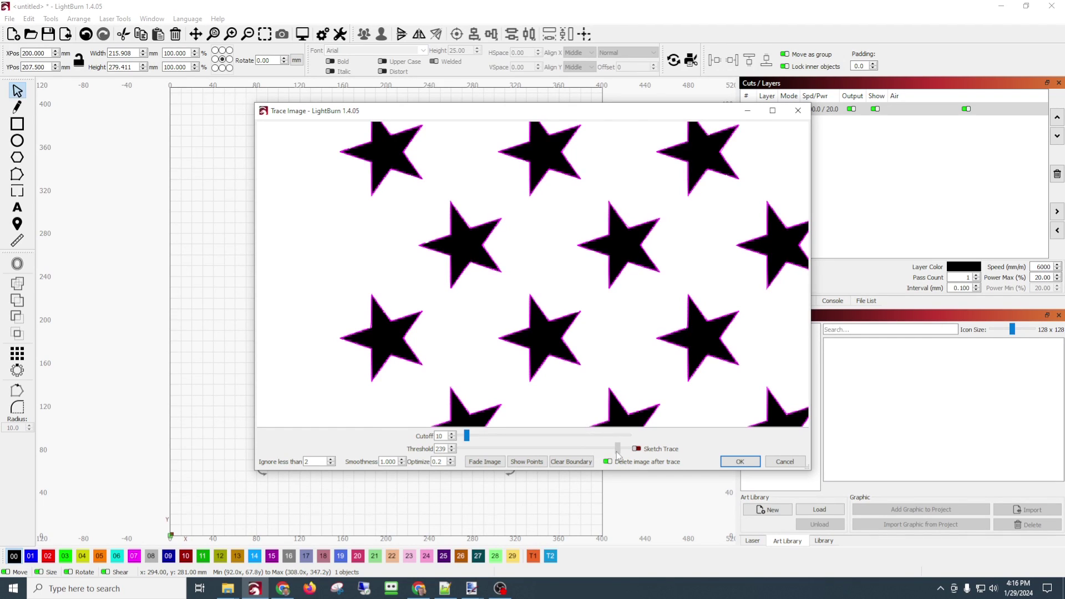
Step: Pan and zoom the trace preview to inspect the stars, stripes and stripe ends
mouse_move(469, 219)
mouse_down()
mouse_move(567, 377)
mouse_move(555, 355)
mouse_up()
scroll(543, 333, down, 5)
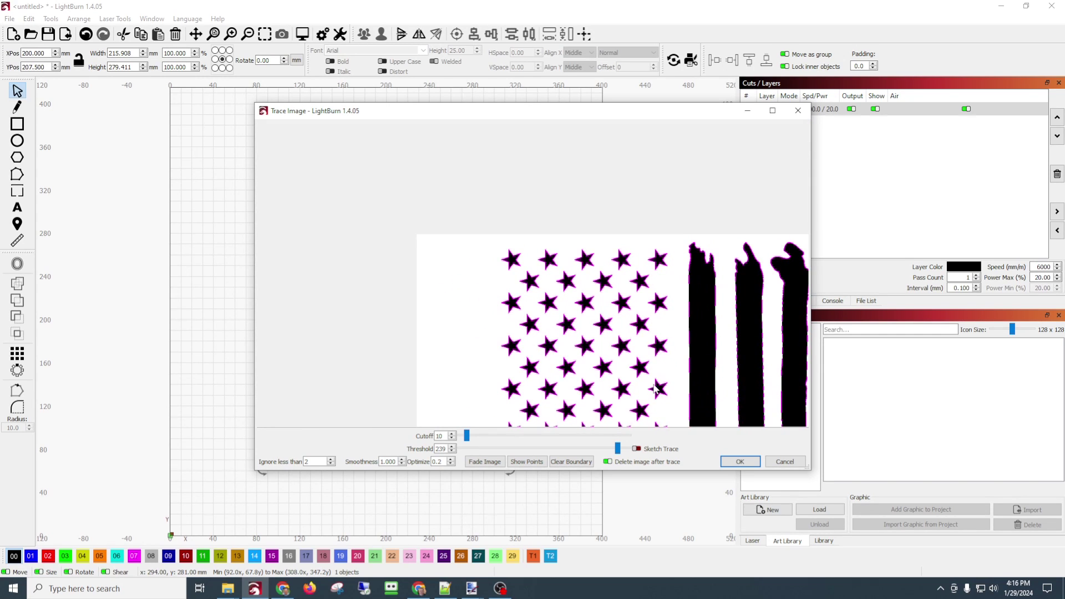
drag(520, 286, 561, 238)
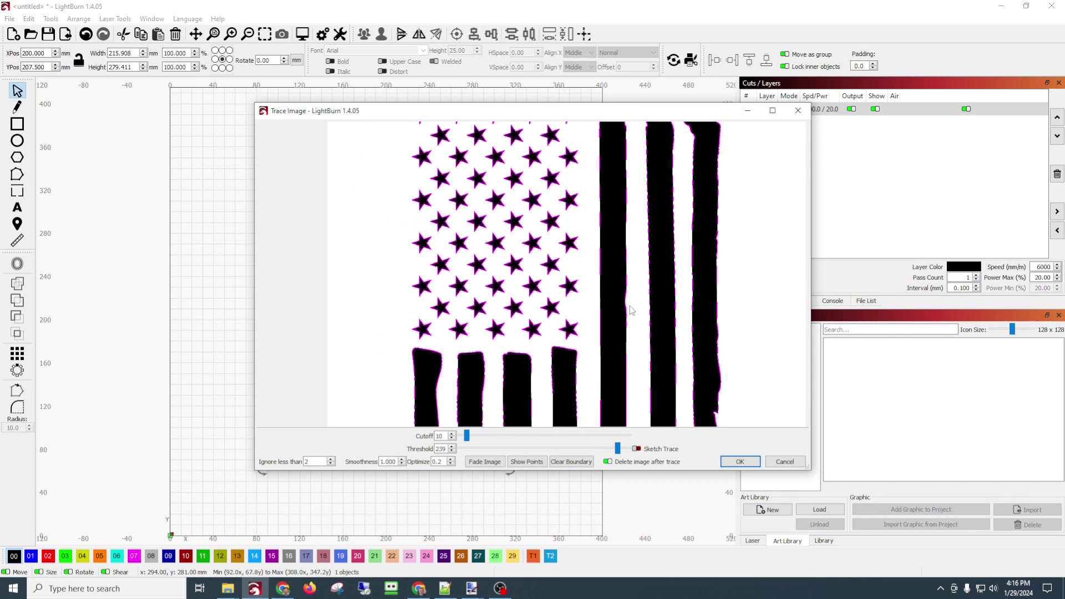
mouse_move(614, 305)
mouse_down()
mouse_move(606, 315)
mouse_move(493, 156)
mouse_move(520, 140)
mouse_up()
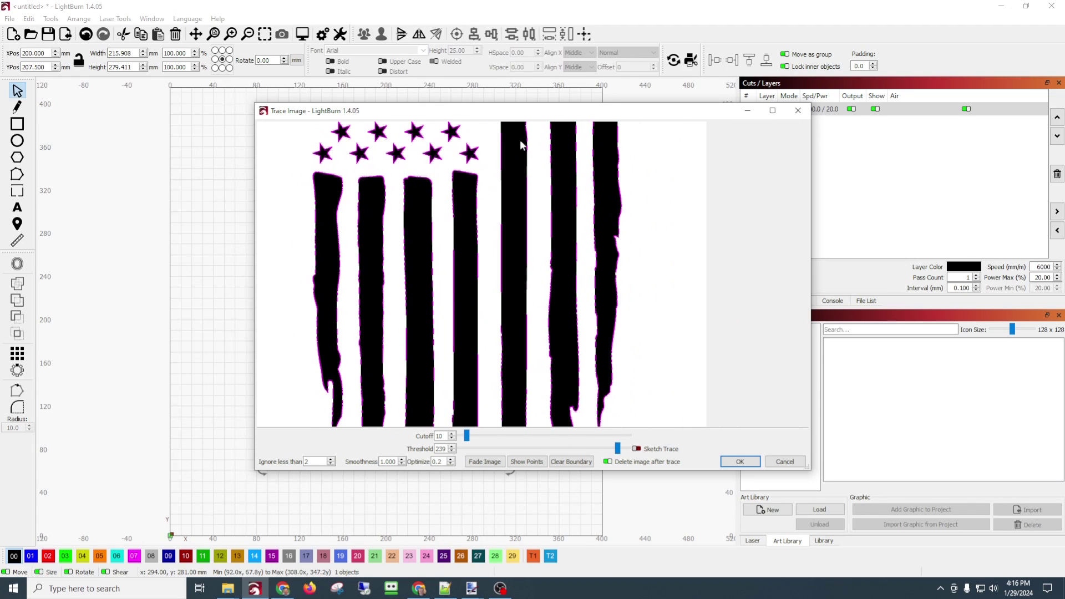
mouse_move(540, 311)
mouse_down()
mouse_move(581, 170)
mouse_move(661, 311)
mouse_up()
scroll(600, 268, down, 2)
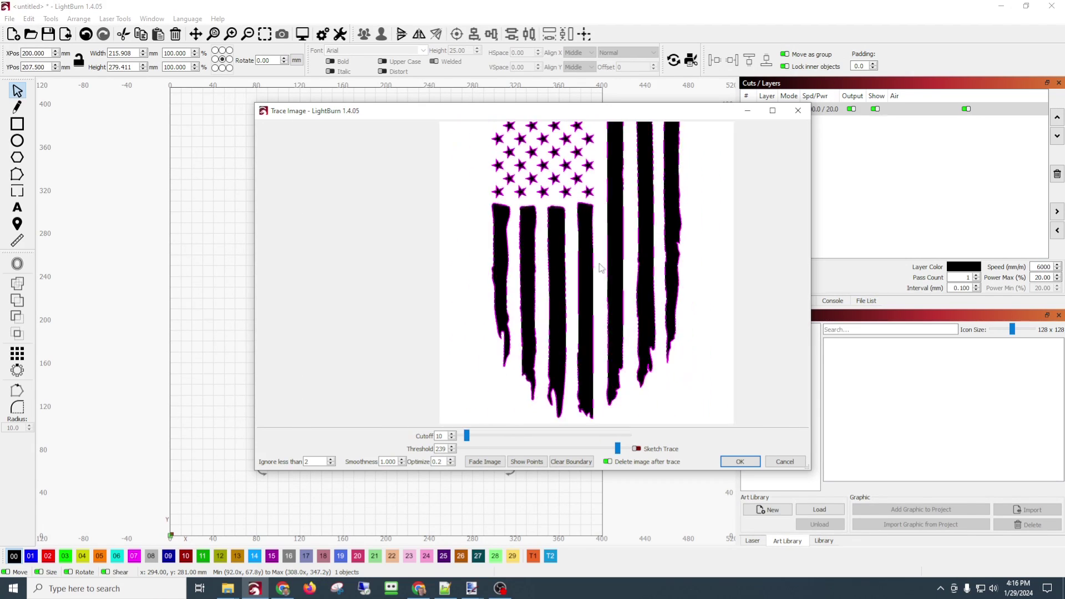
scroll(600, 268, down, 3)
scroll(603, 276, up, 5)
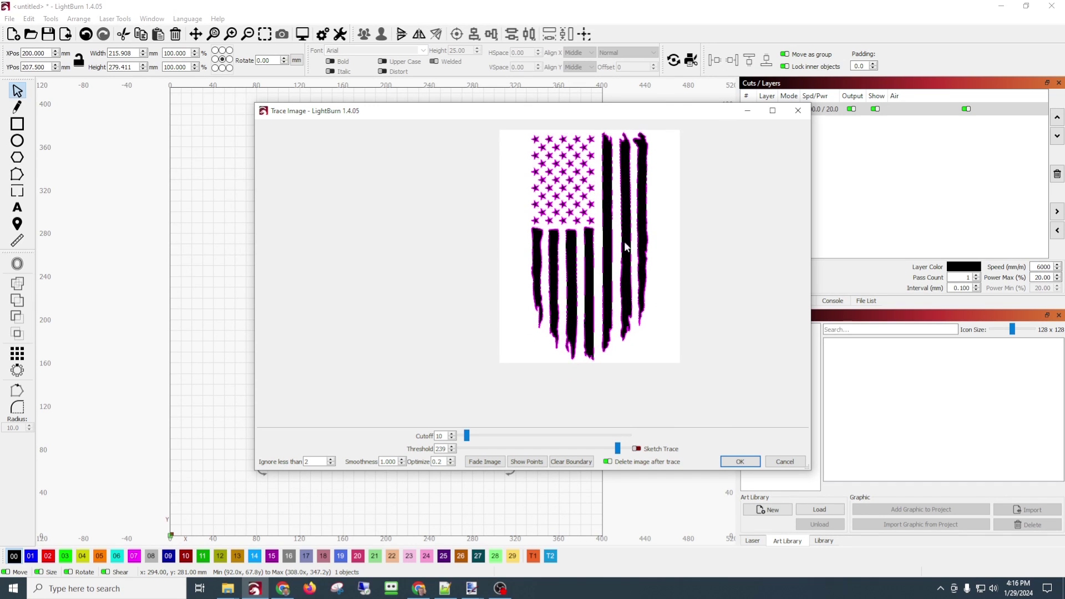
scroll(614, 306, up, 4)
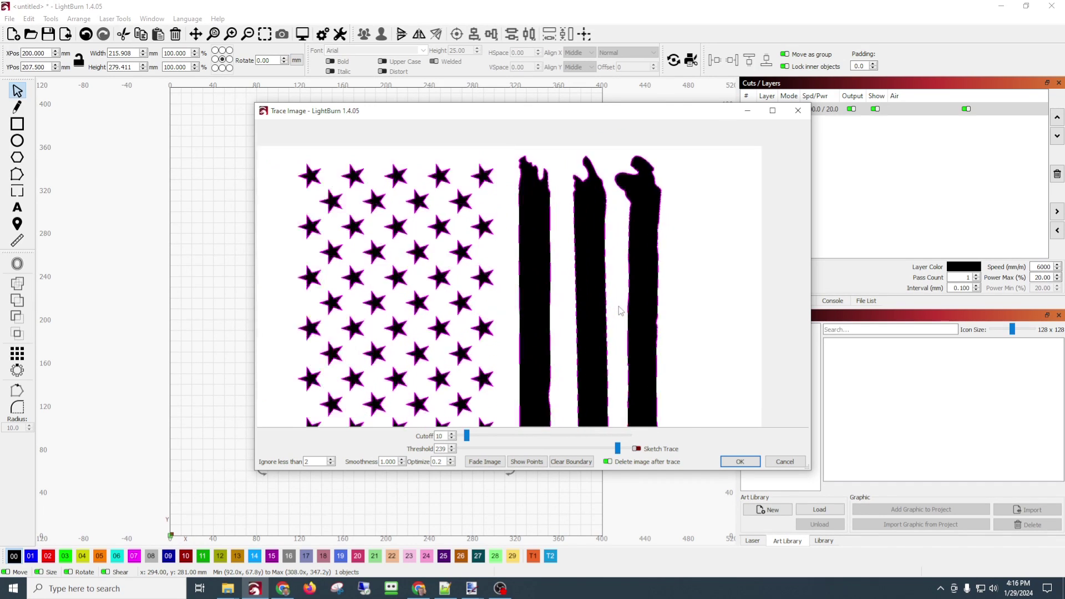
scroll(619, 306, up, 3)
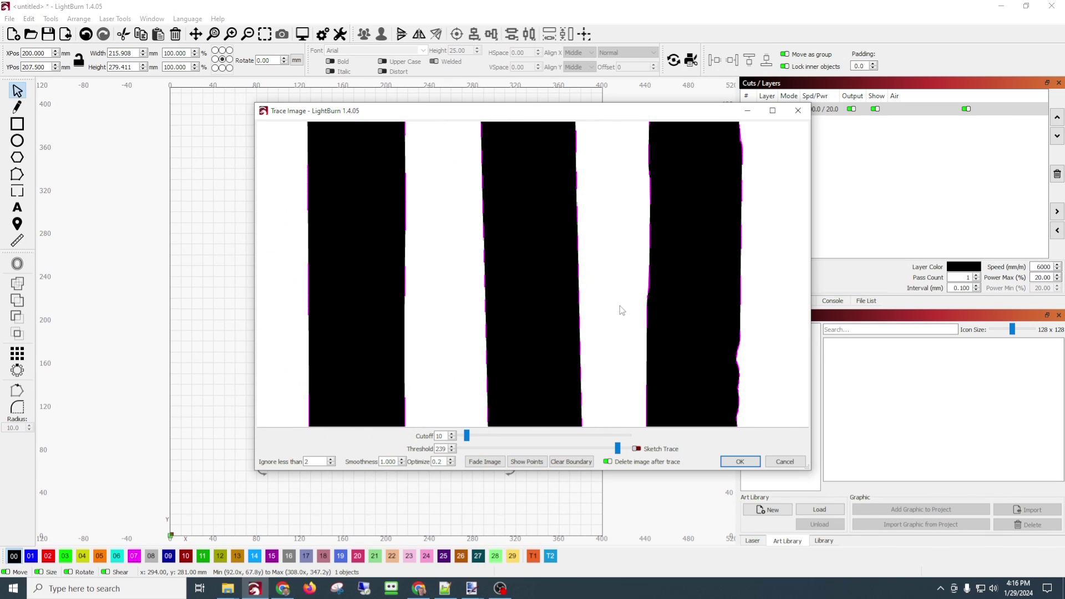
scroll(459, 251, down, 6)
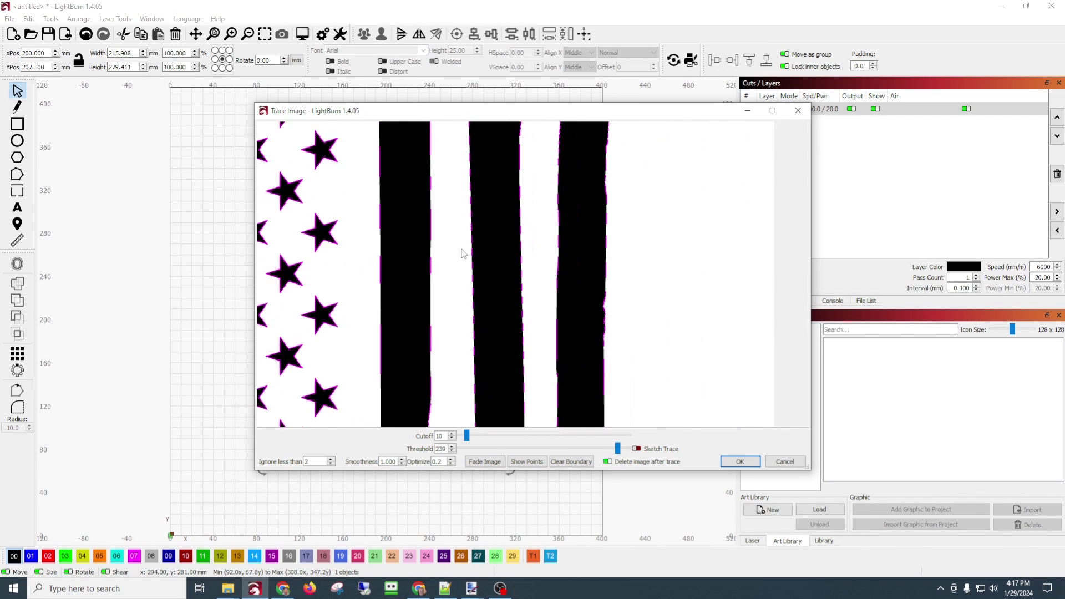
Step: Push the trace Threshold to its maximum 255 and accept the traced outlines
click(624, 449)
key(Left)
key(Left)
key(Left)
key(Left)
key(Left)
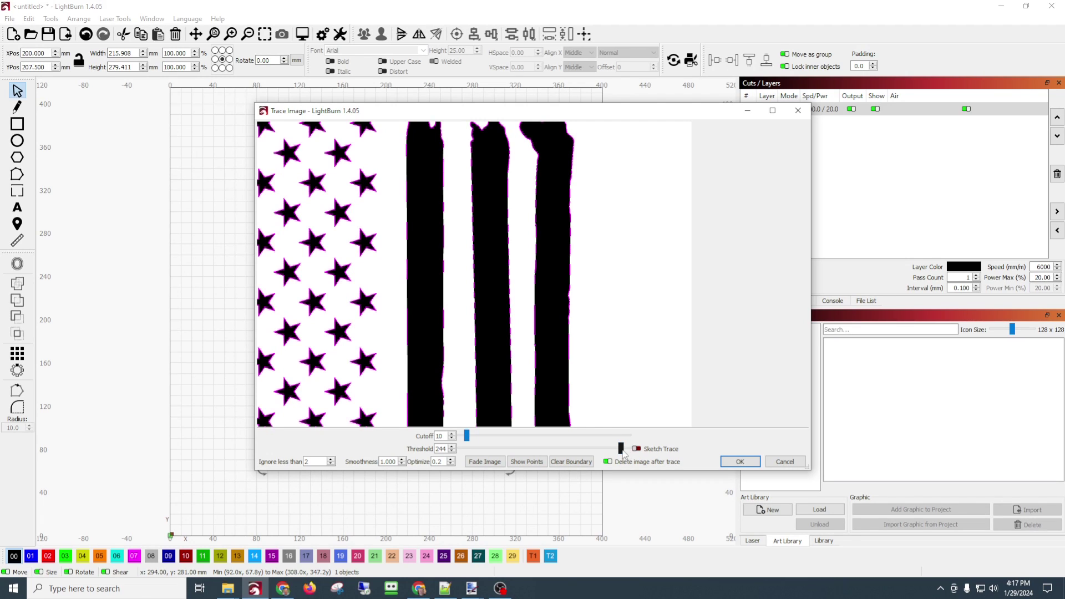
drag(623, 452, 637, 452)
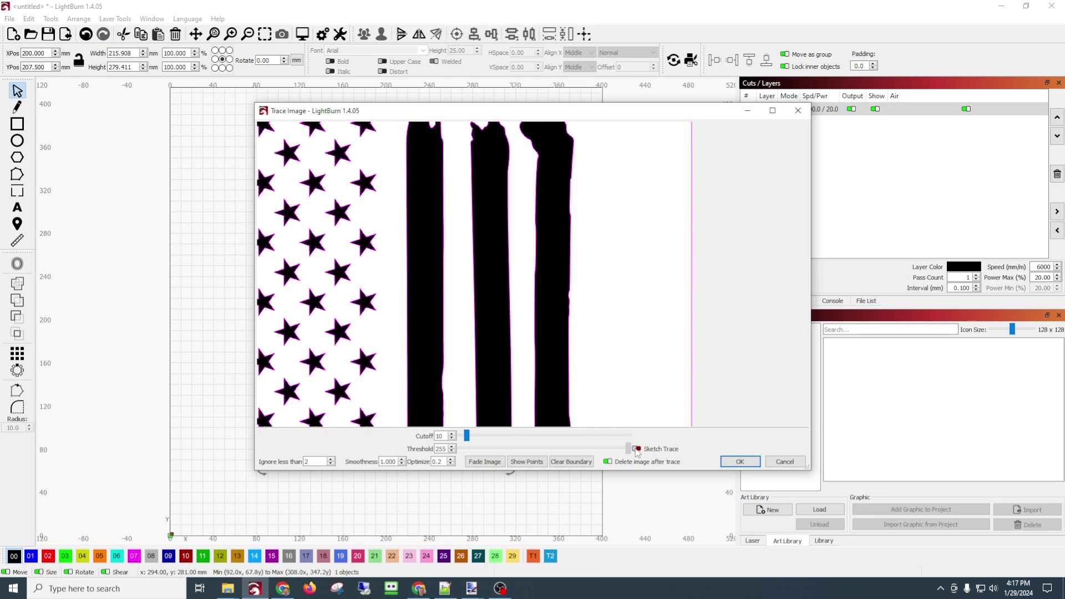
scroll(637, 334, down, 3)
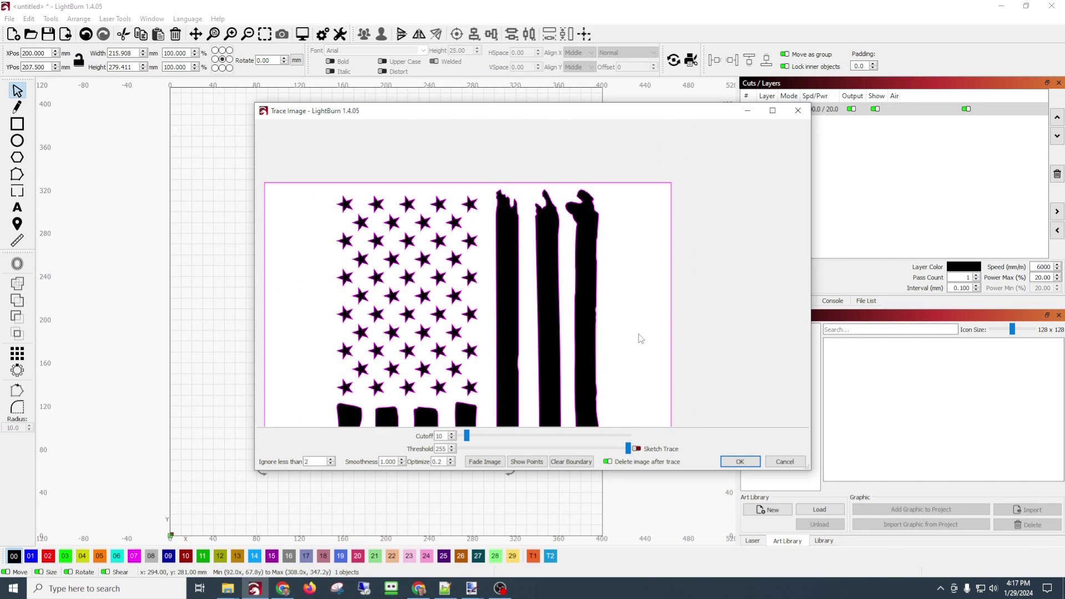
drag(633, 334, 634, 339)
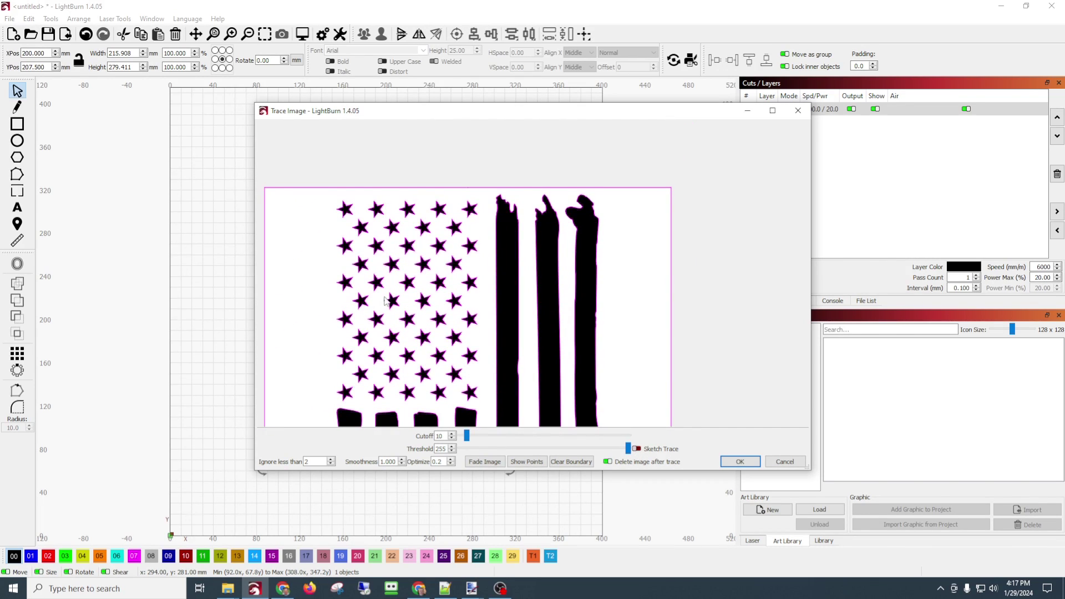
click(739, 463)
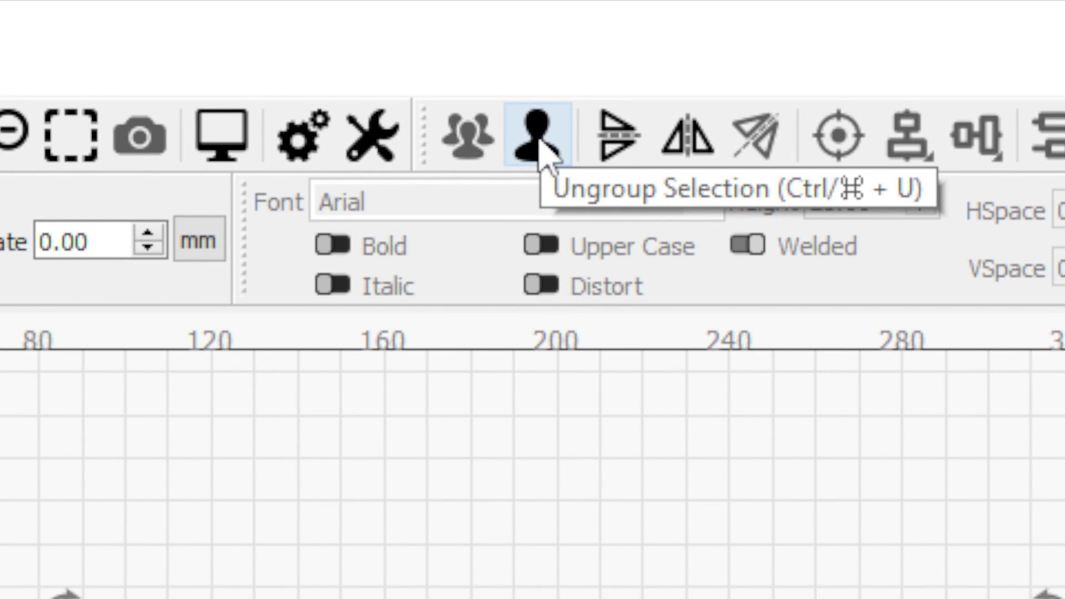
Step: Ungroup the traced flag and delete its outer rectangular border
click(539, 144)
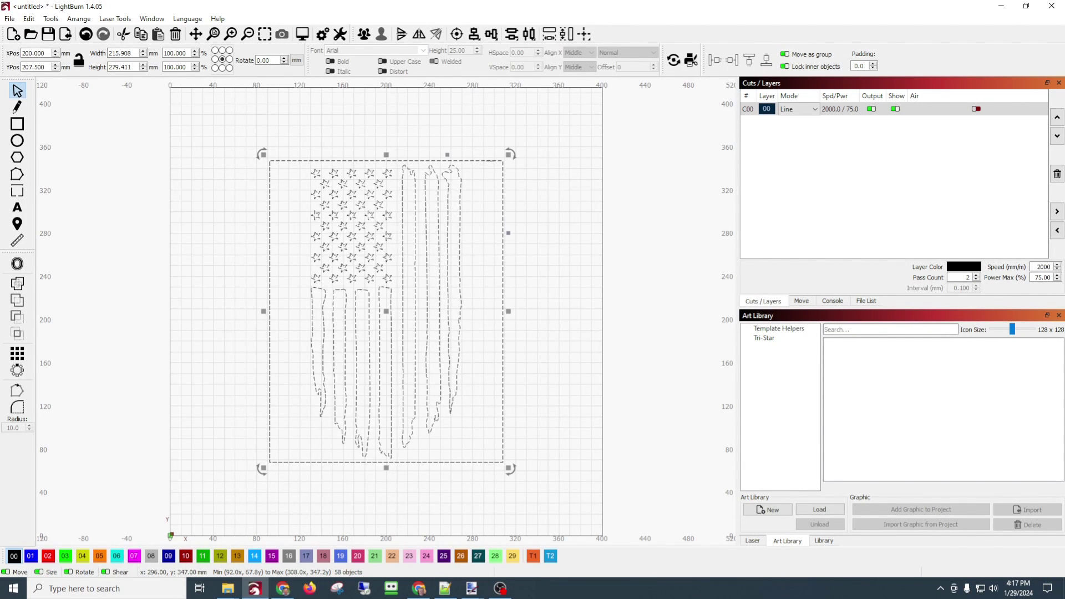
click(557, 187)
click(492, 162)
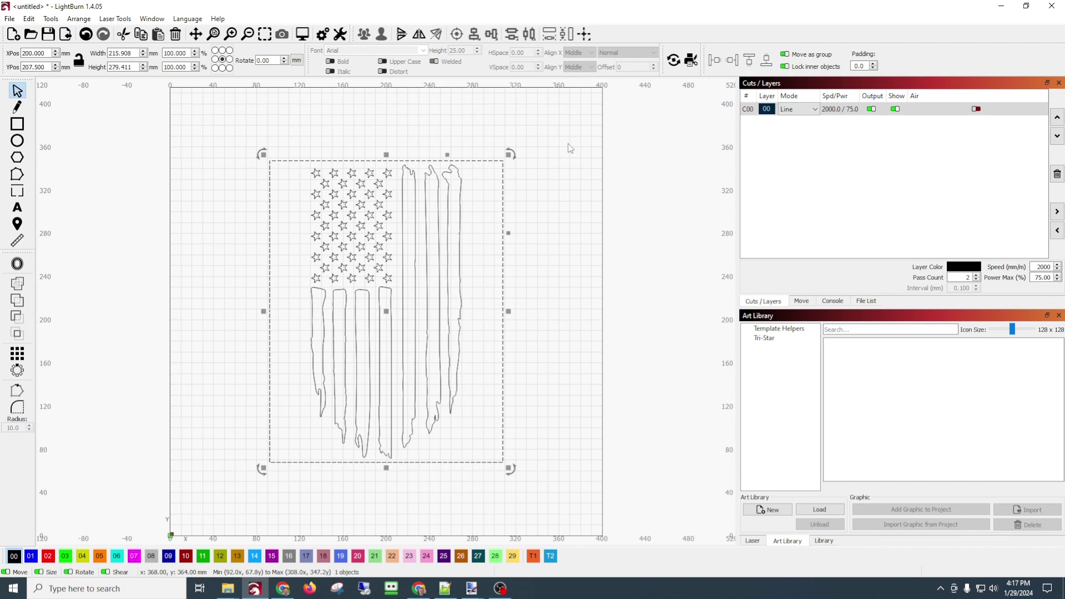
key(Delete)
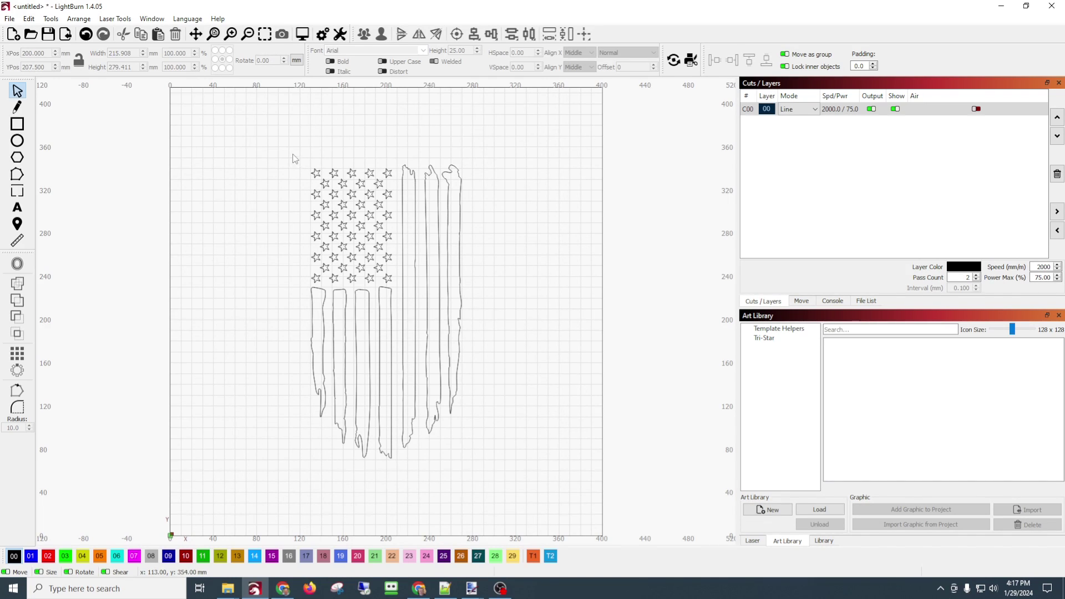
Step: Group all the flag's shapes and scale the group to 121.709 × 237.607 mm
drag(309, 162, 486, 473)
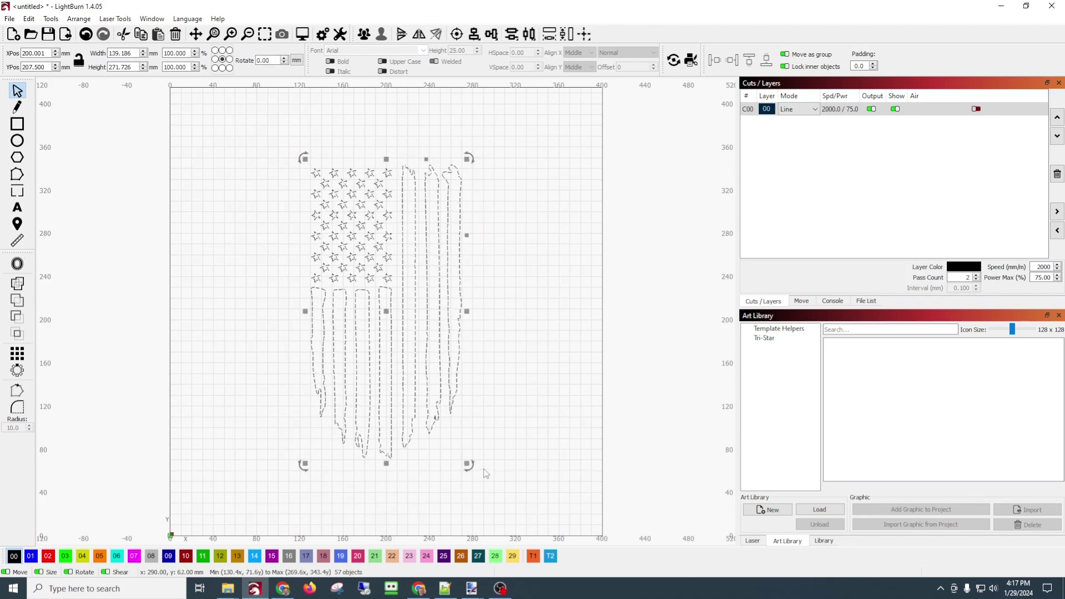
click(364, 34)
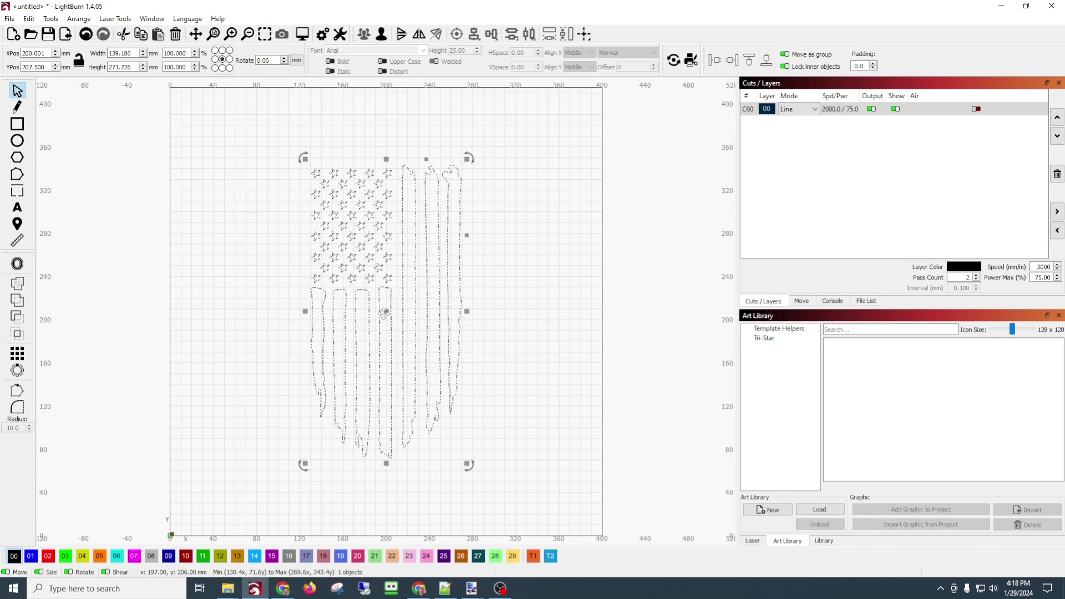
mouse_move(384, 313)
mouse_down()
mouse_move(393, 311)
mouse_move(364, 313)
mouse_move(384, 313)
mouse_up()
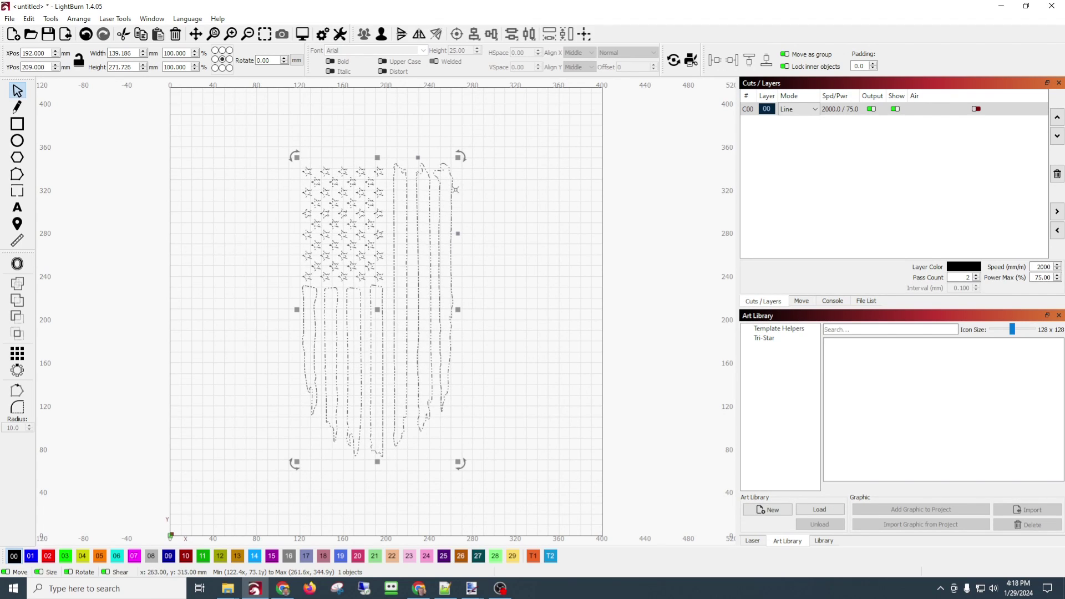
drag(452, 156, 441, 194)
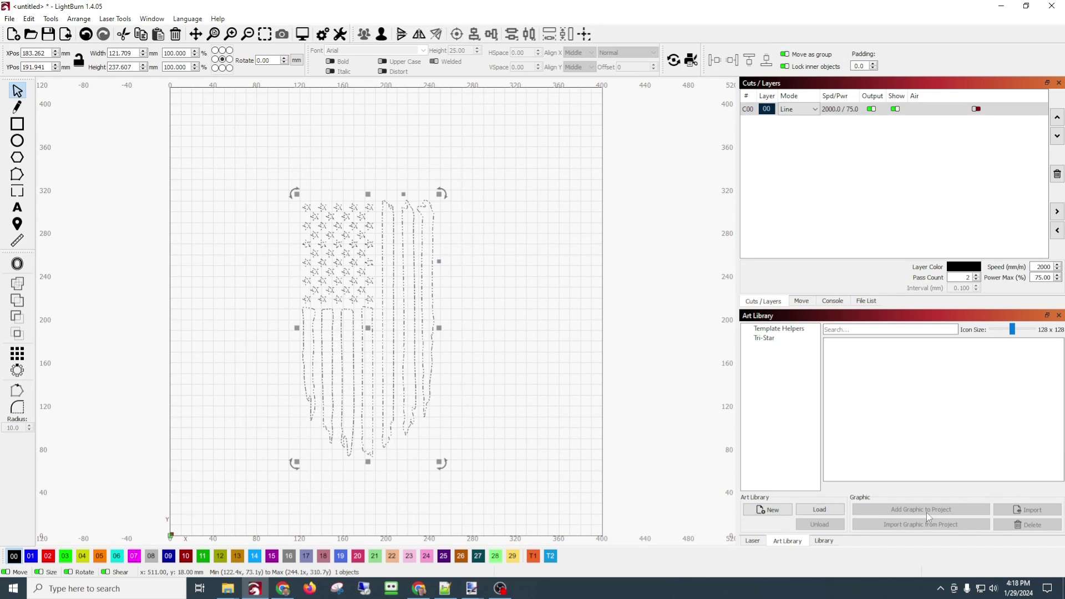
click(770, 510)
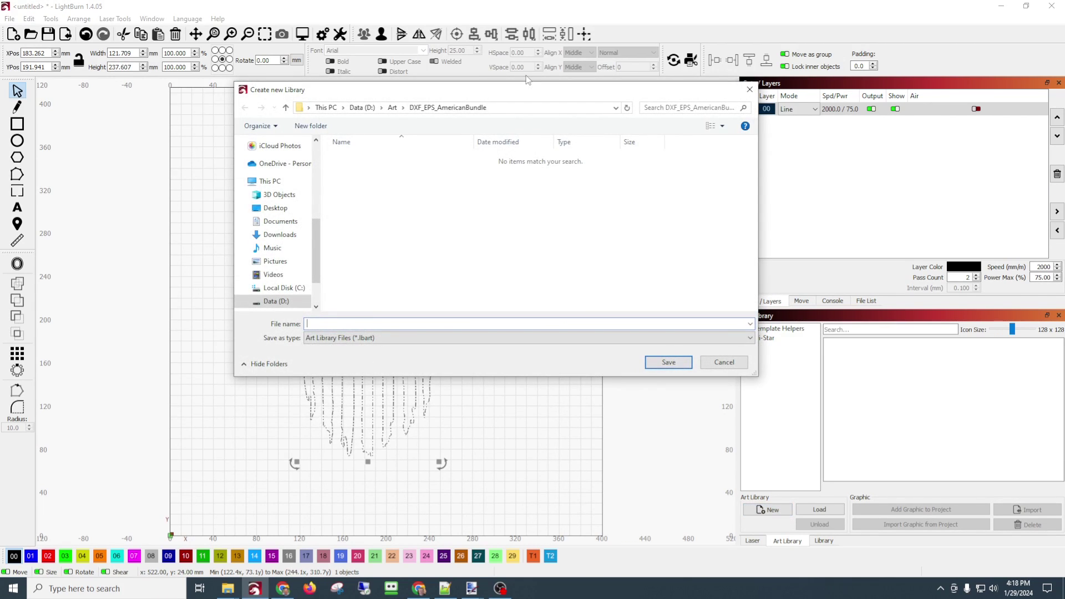
Step: Save a new art library named Flags in lightburn (L:) > System > Art
click(392, 107)
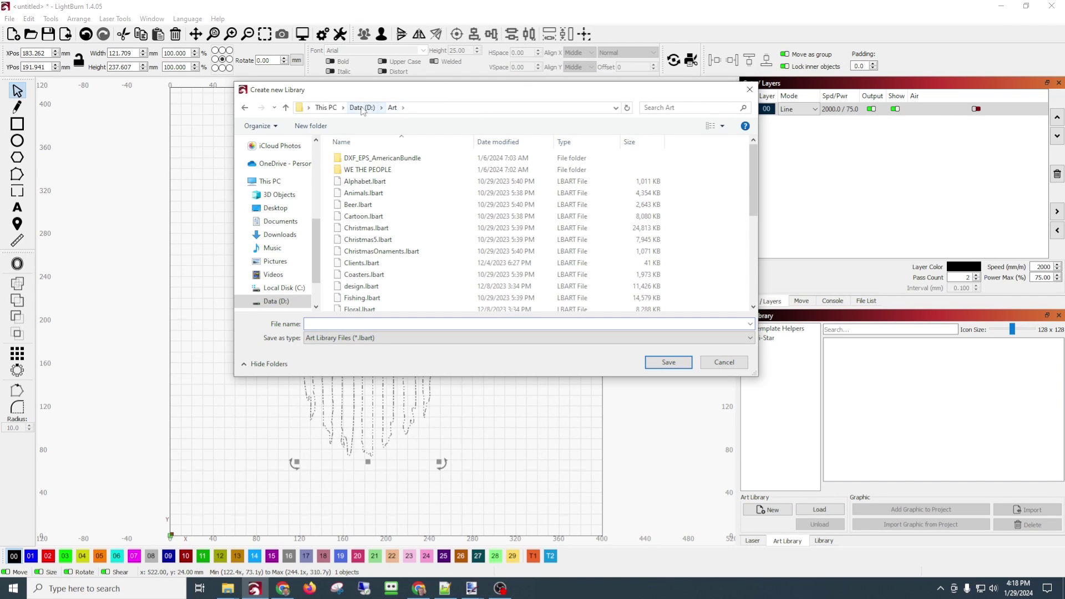
scroll(277, 266, down, 2)
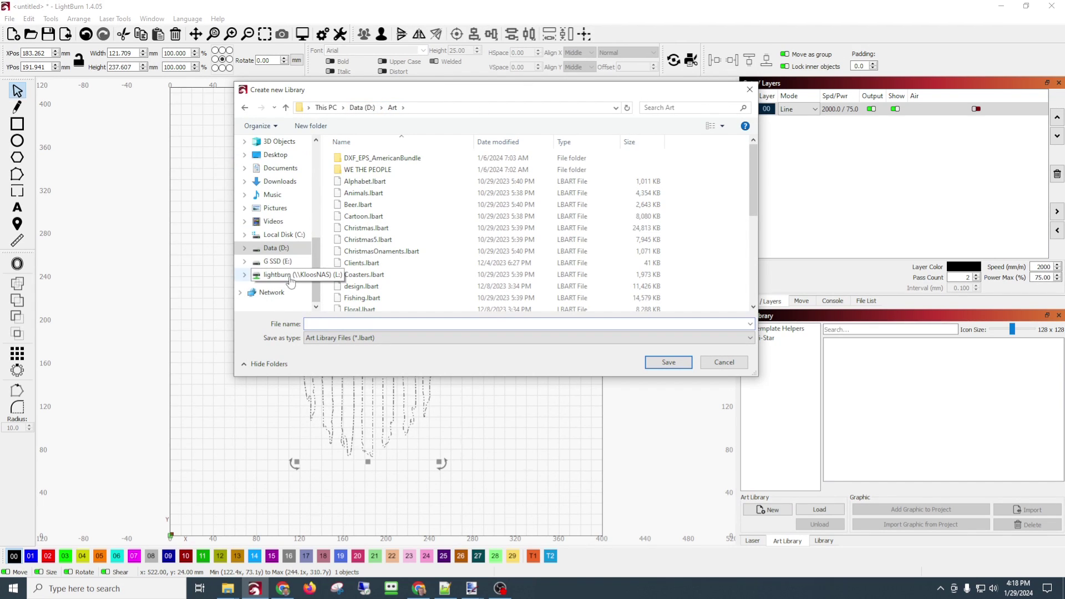
click(290, 276)
scroll(404, 252, down, 3)
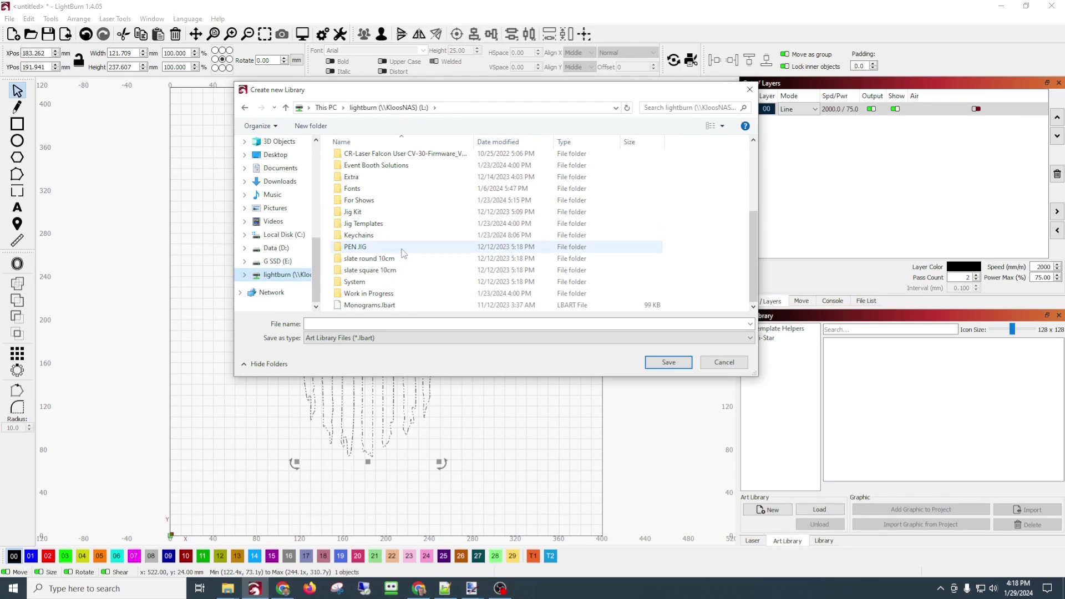
double_click(355, 282)
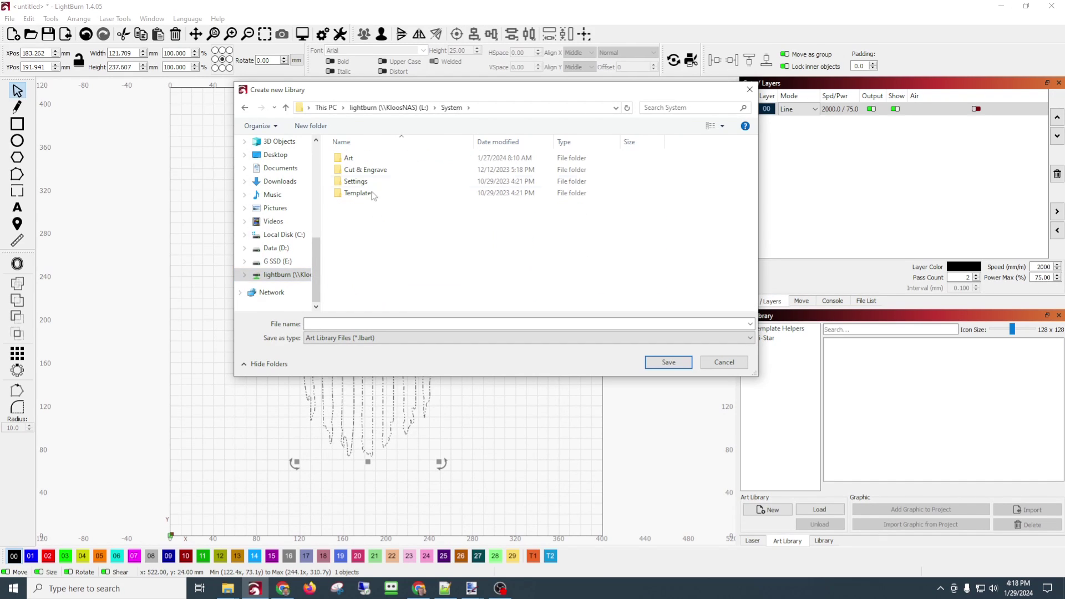
double_click(351, 161)
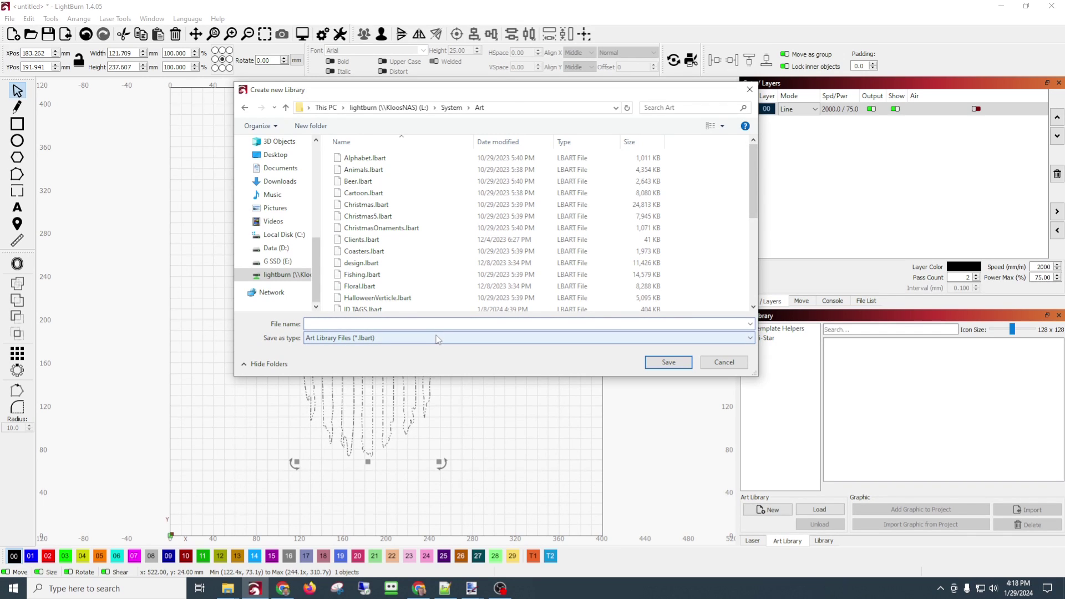
text(Flags)
click(669, 362)
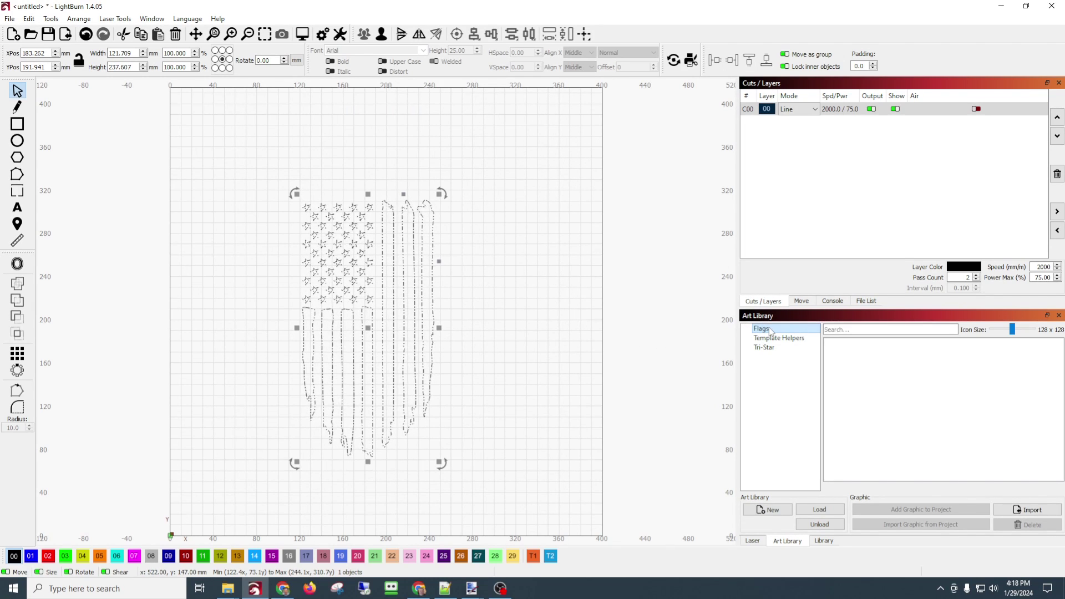
Step: Select the whole flag and add it to the Flags library as 'Distressed Flag'
click(516, 227)
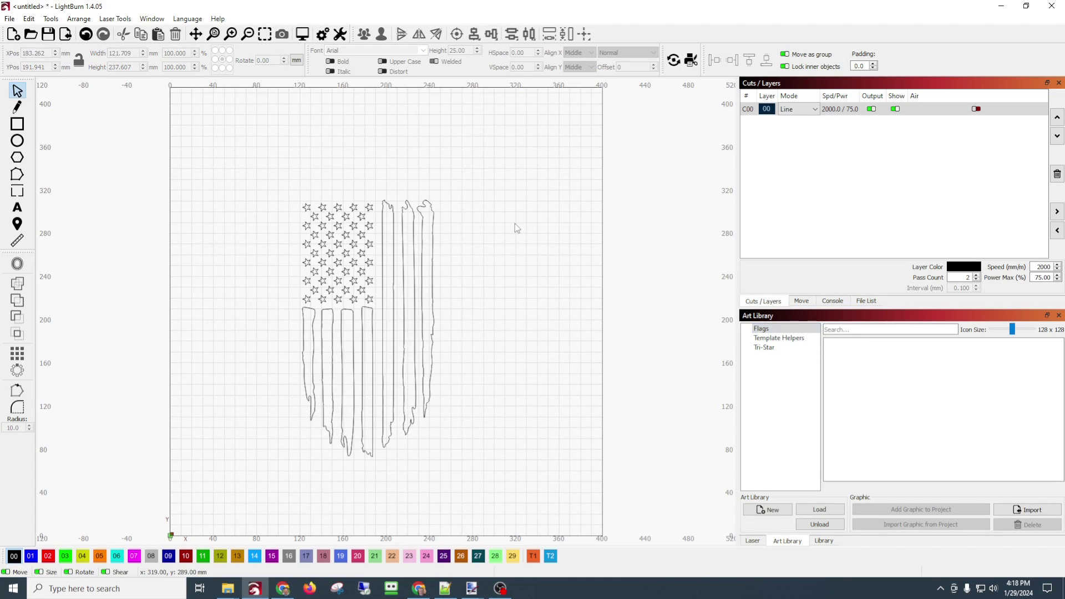
drag(257, 168, 504, 480)
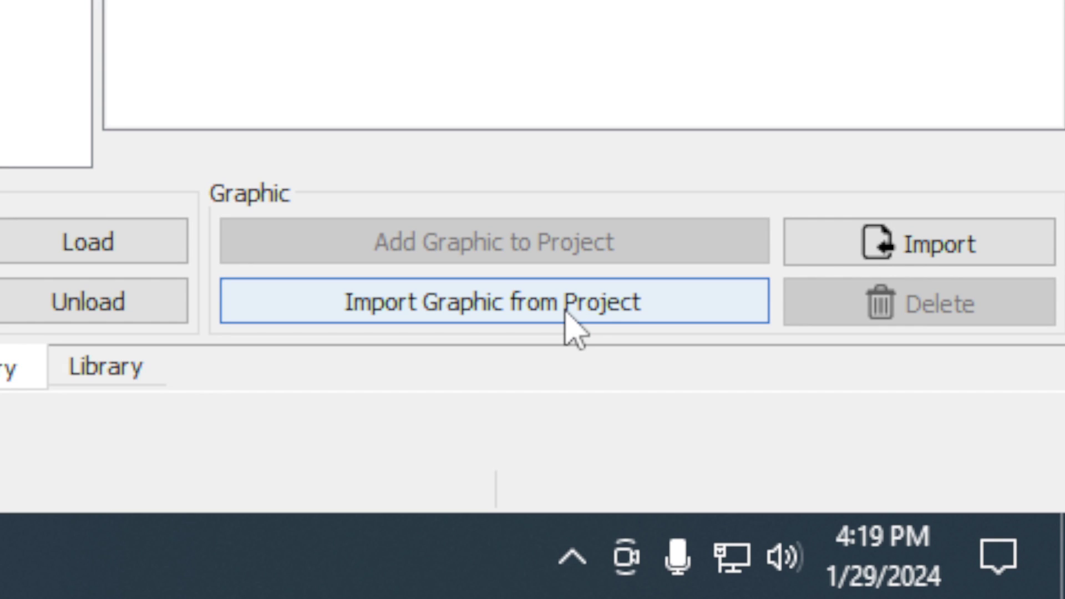
click(566, 312)
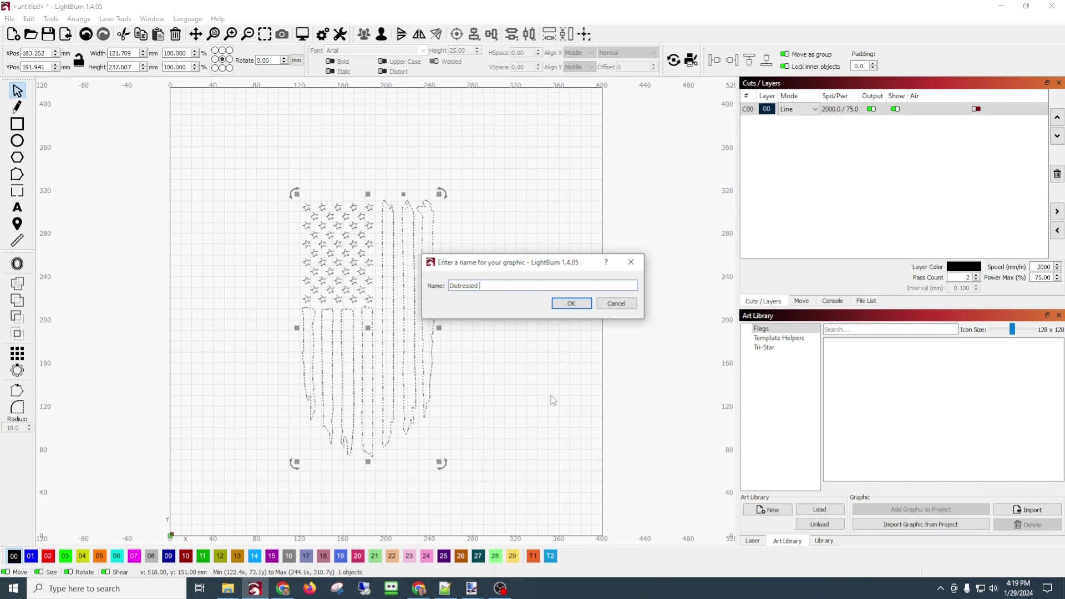
text(lag)
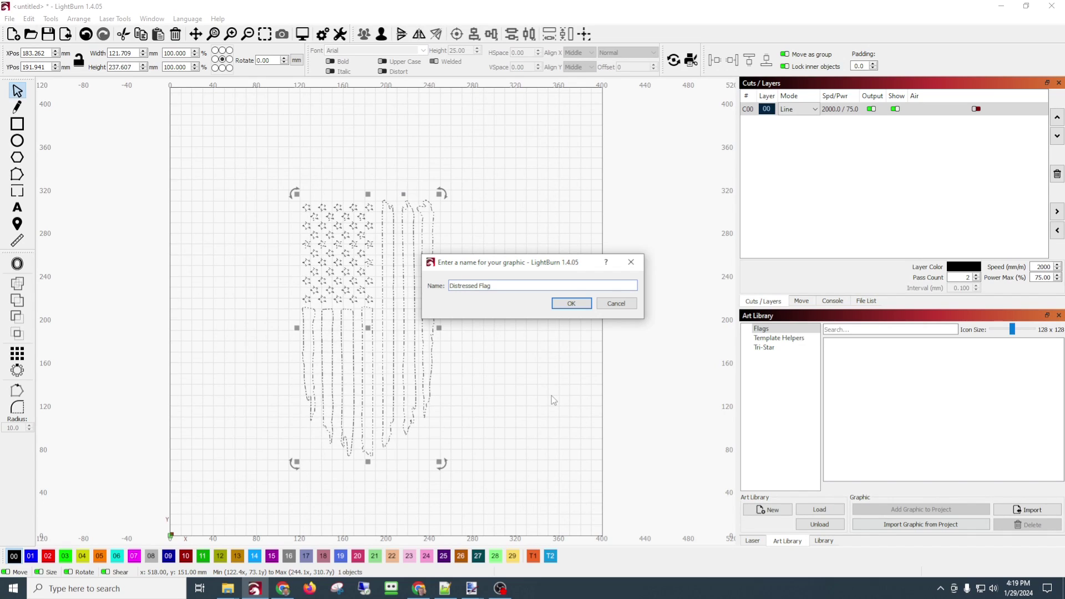
click(572, 304)
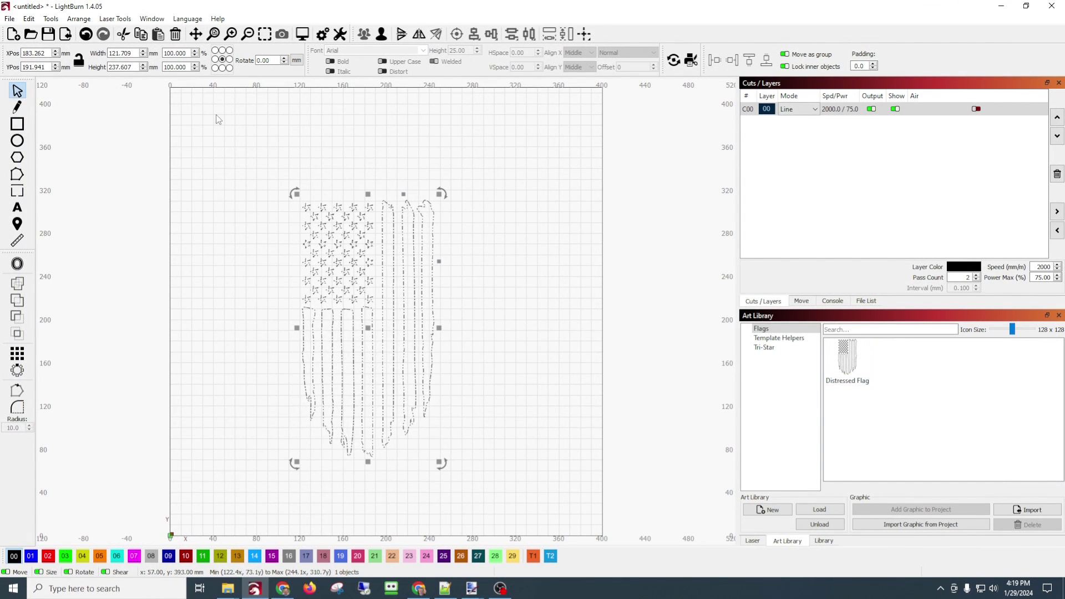
Step: Use File > Save As to store the project as 'Distressed Flag'
click(9, 18)
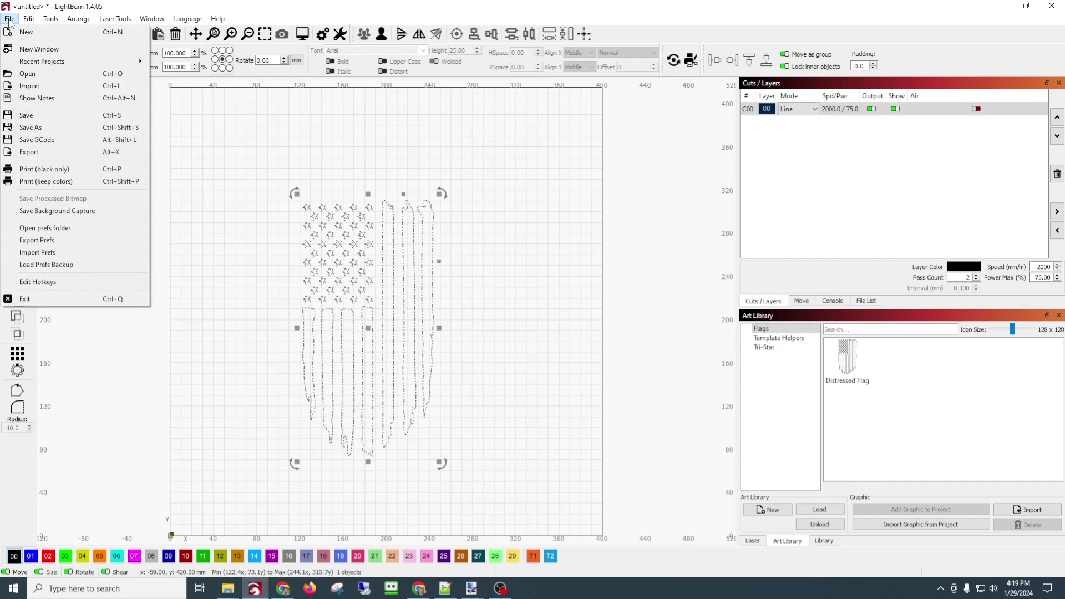
click(46, 129)
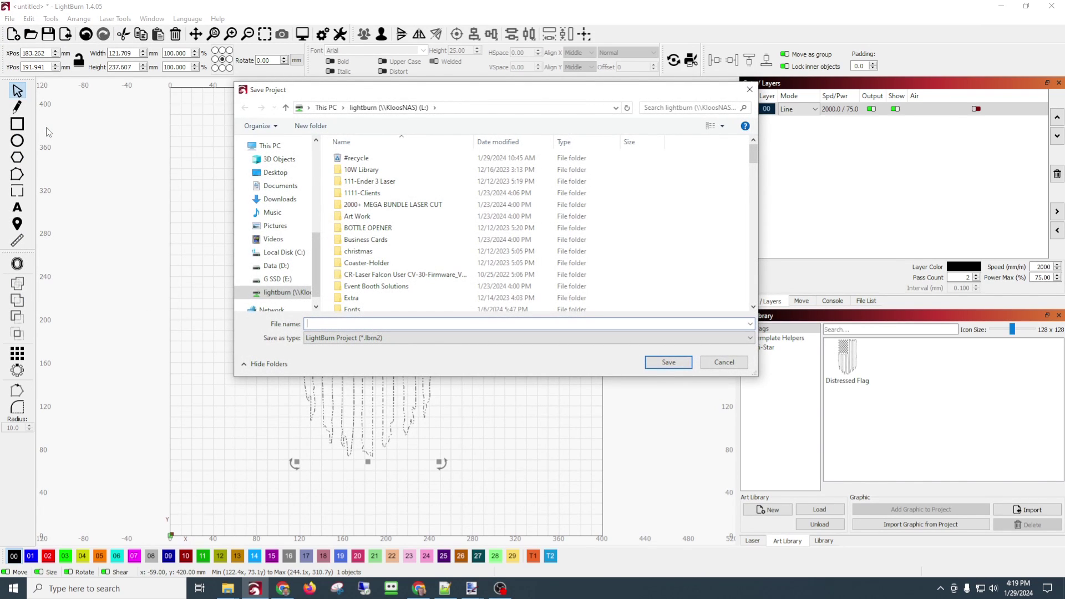
text(Distressed Flag)
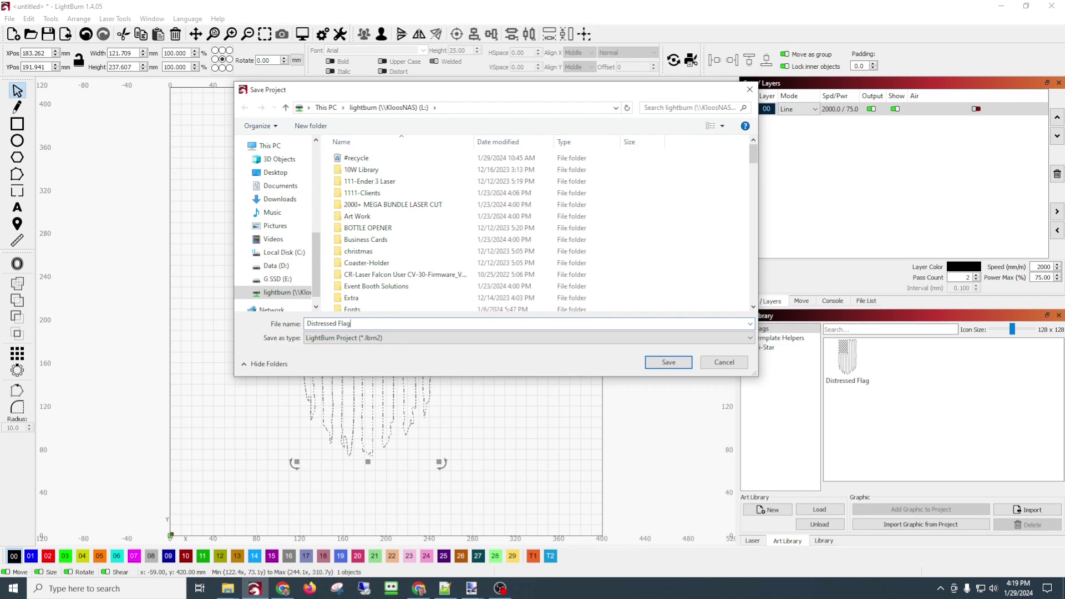
key(Return)
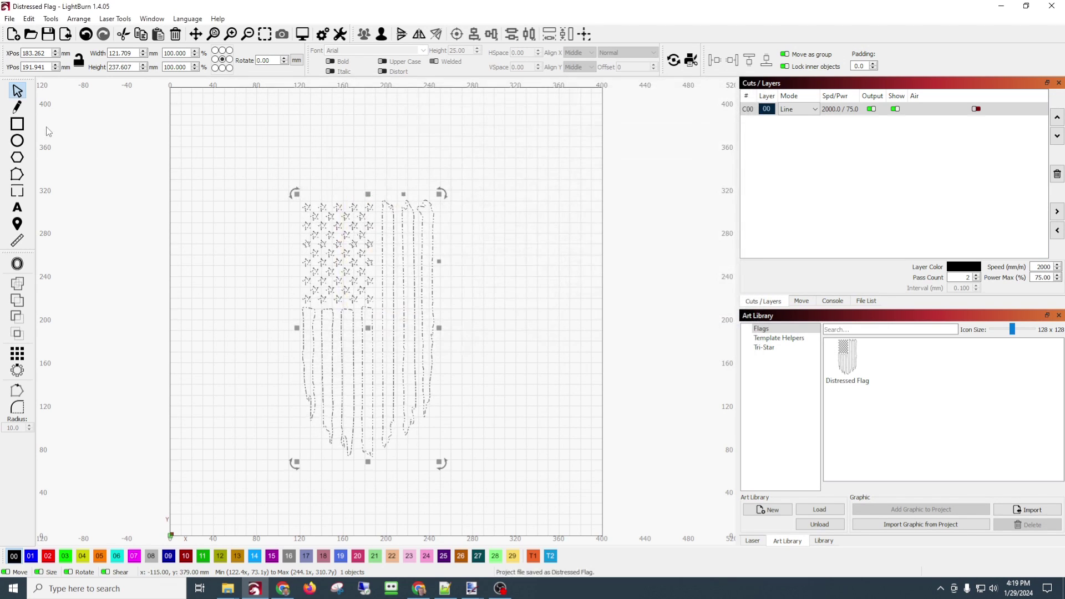
Step: Start a new project and add the Distressed Flag graphic from the Flags library
click(14, 35)
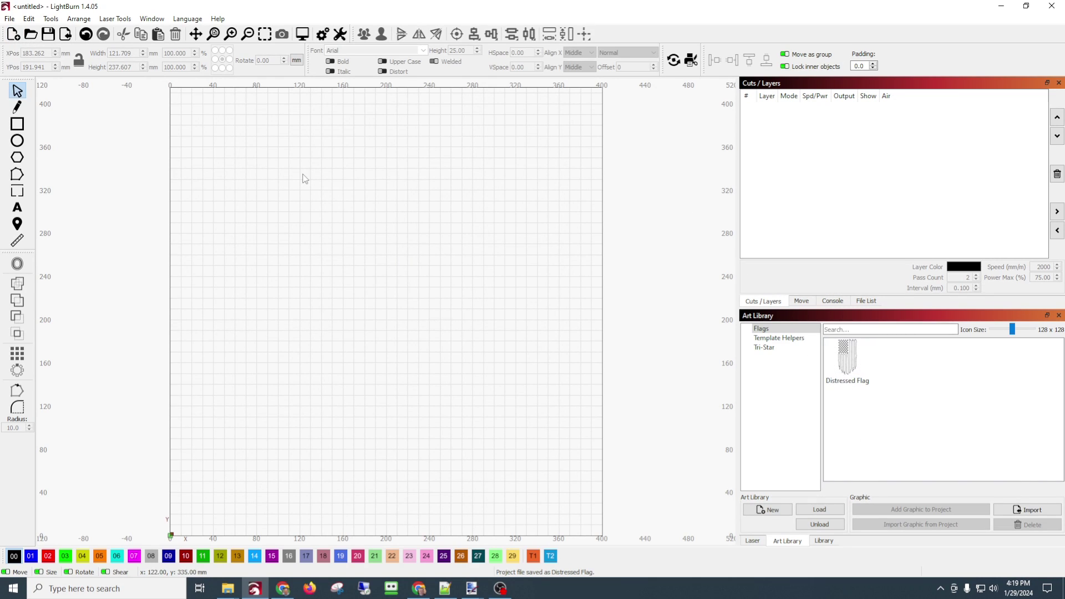
click(856, 365)
mouse_move(856, 366)
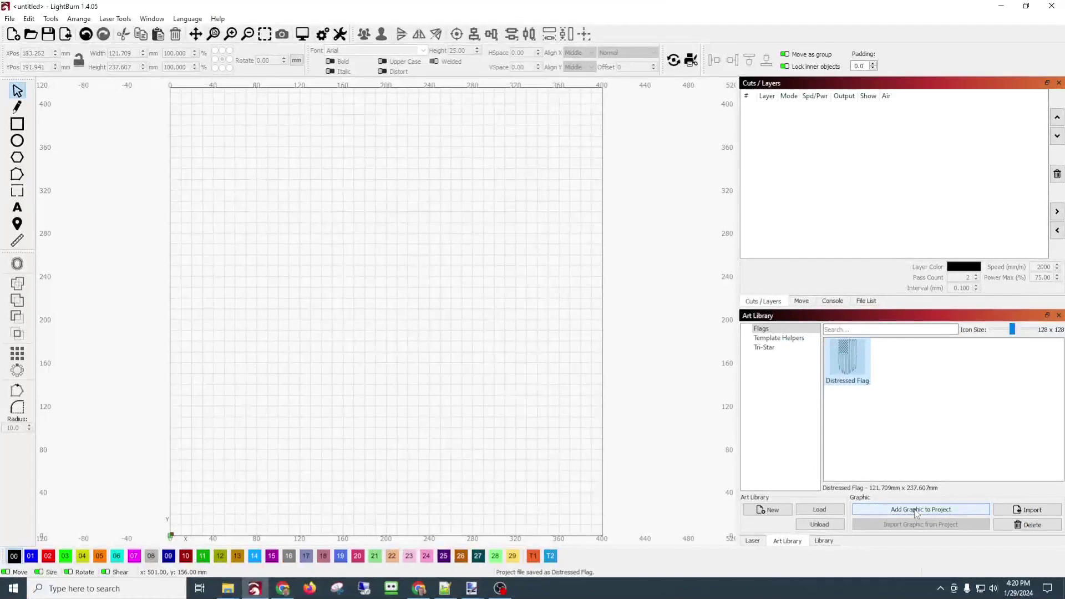
click(541, 316)
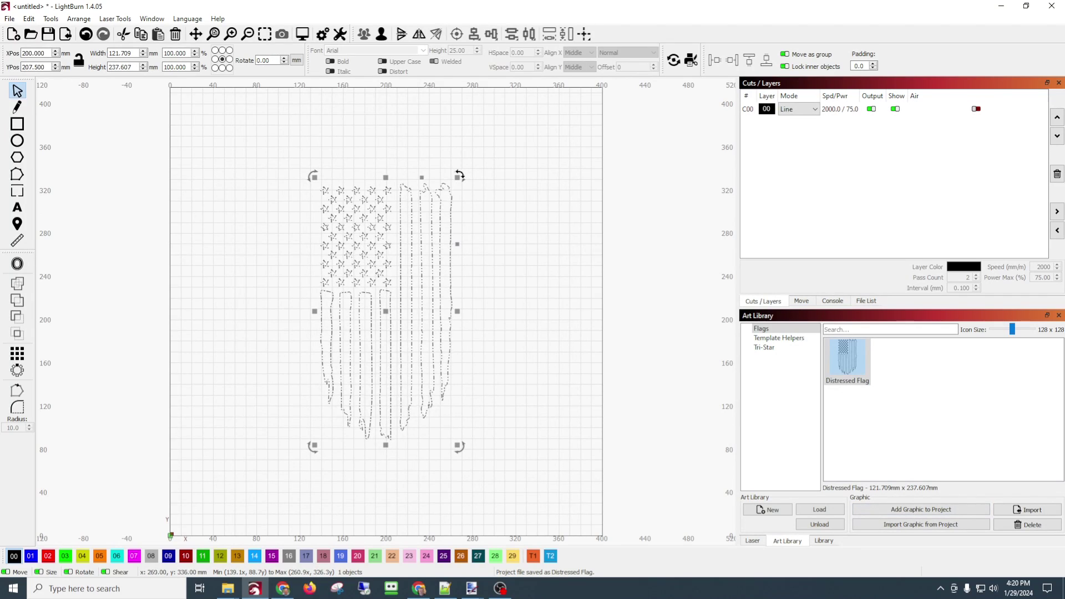
Step: Shrink the flag to about 102 × 200 mm, rotate it horizontal, and flip it horizontally
drag(459, 177, 350, 339)
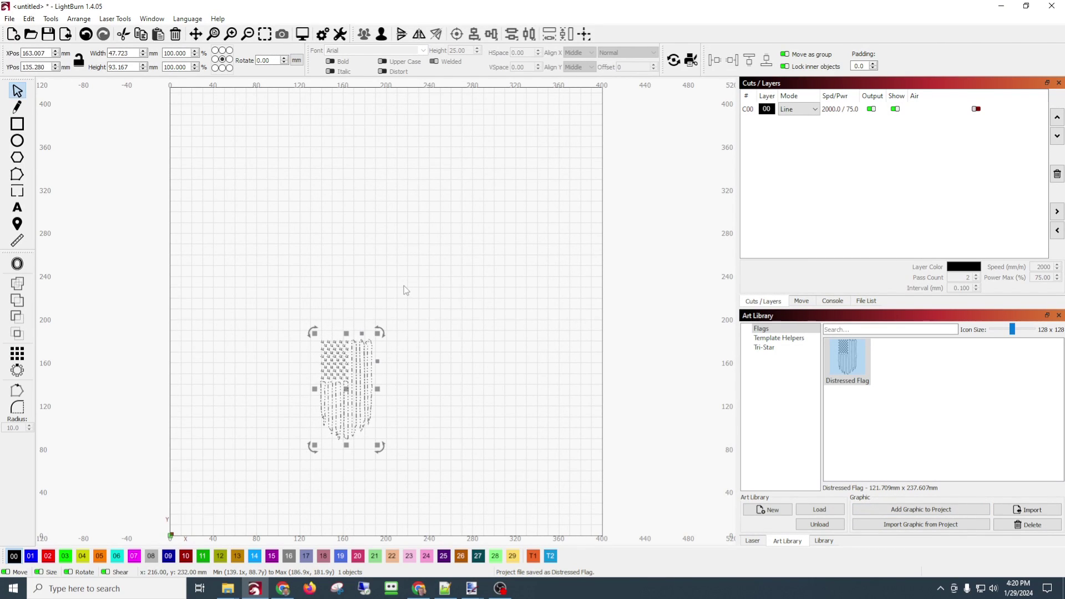
drag(381, 330, 416, 435)
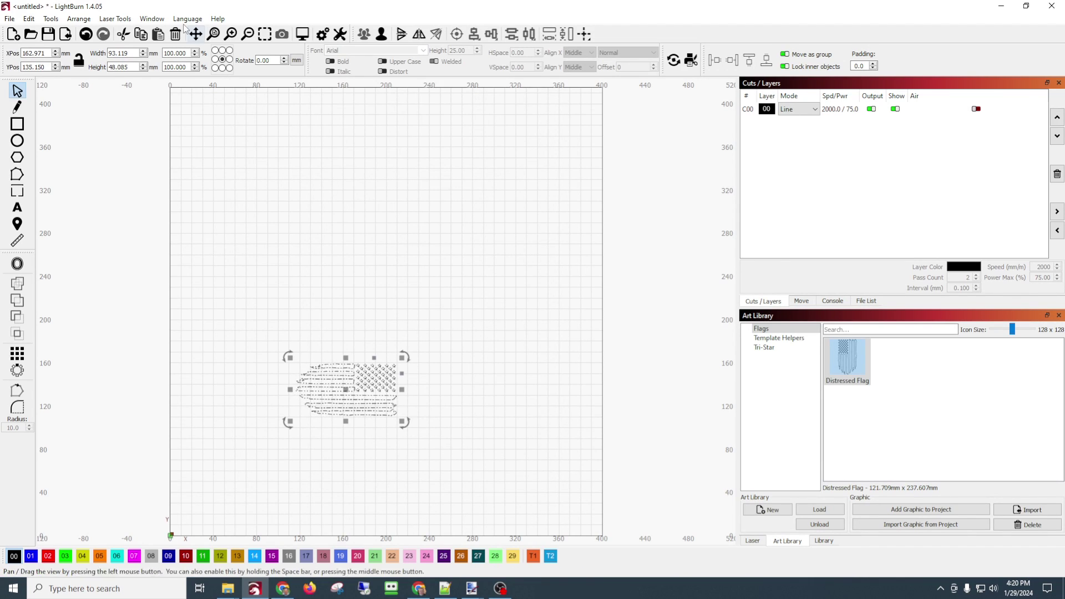
click(79, 18)
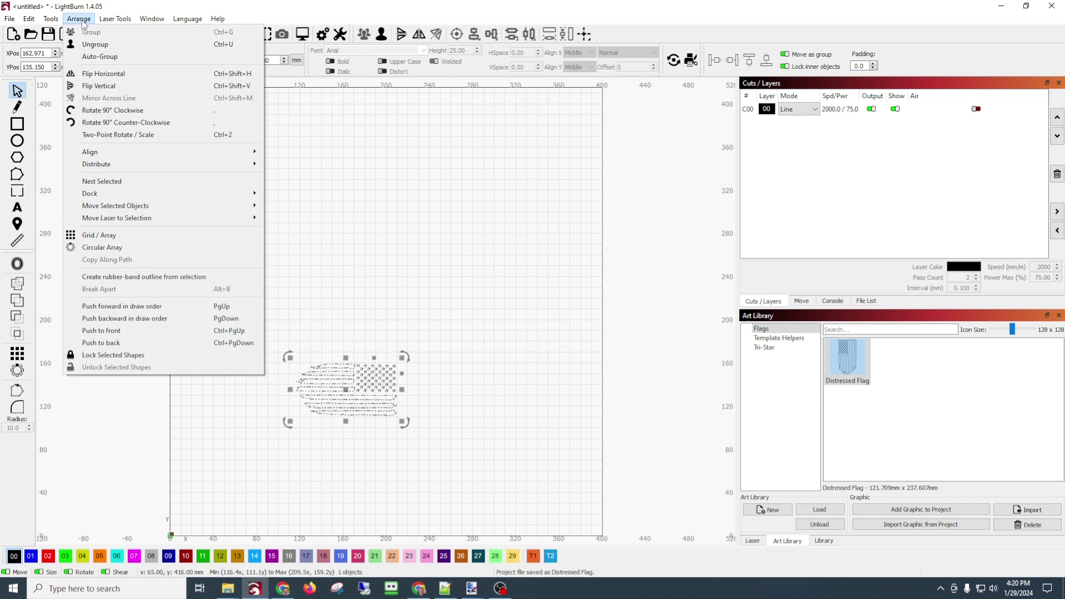
click(107, 74)
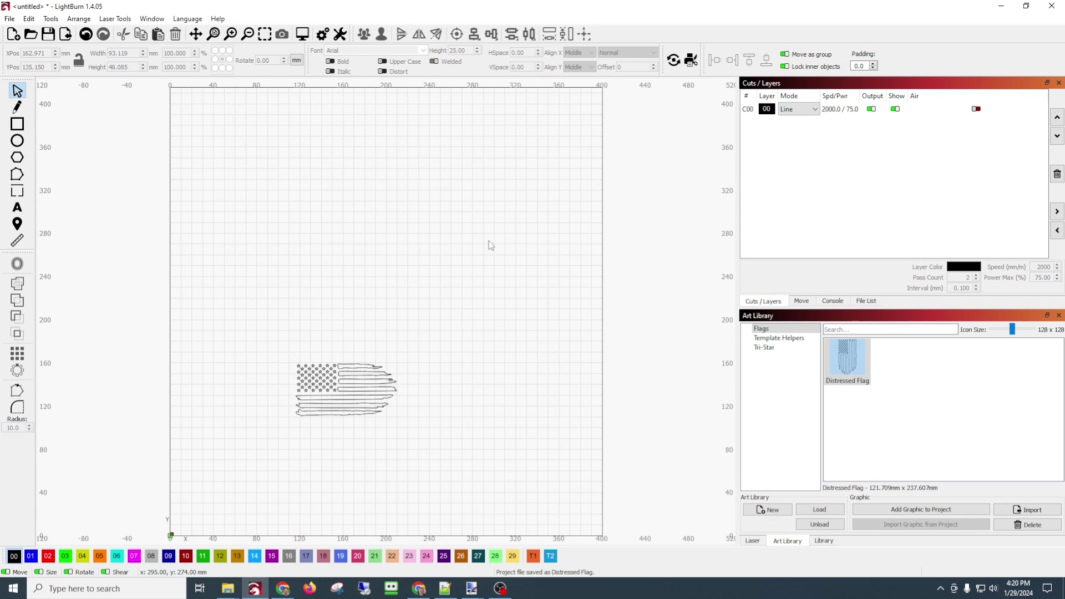
scroll(488, 245, up, 2)
scroll(488, 245, down, 3)
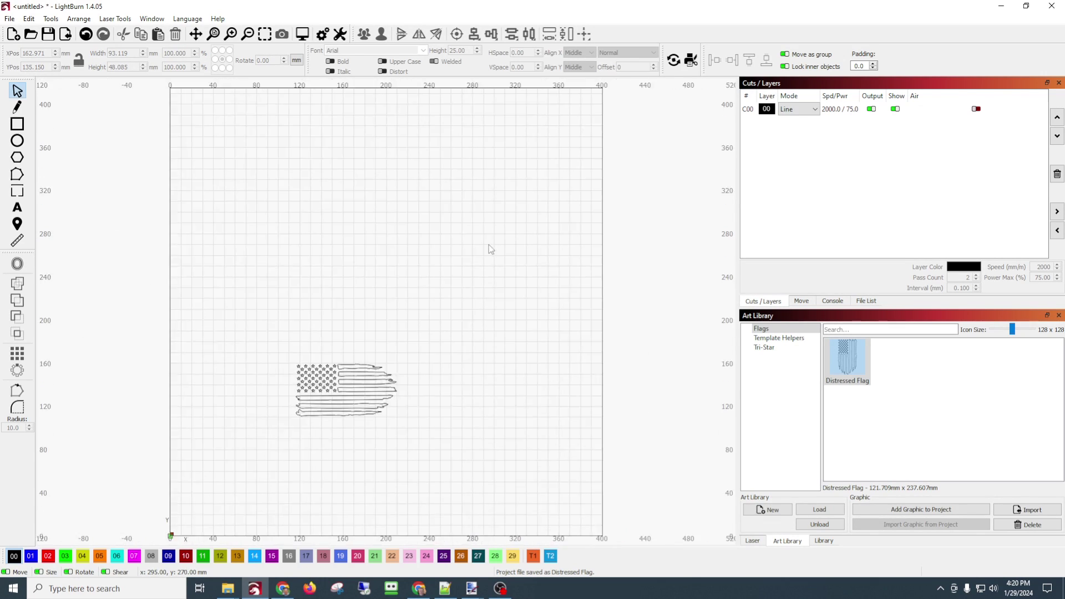
Step: Add another Distressed Flag graphic from the Art Library at 121.709 × 237.607 mm
double_click(852, 353)
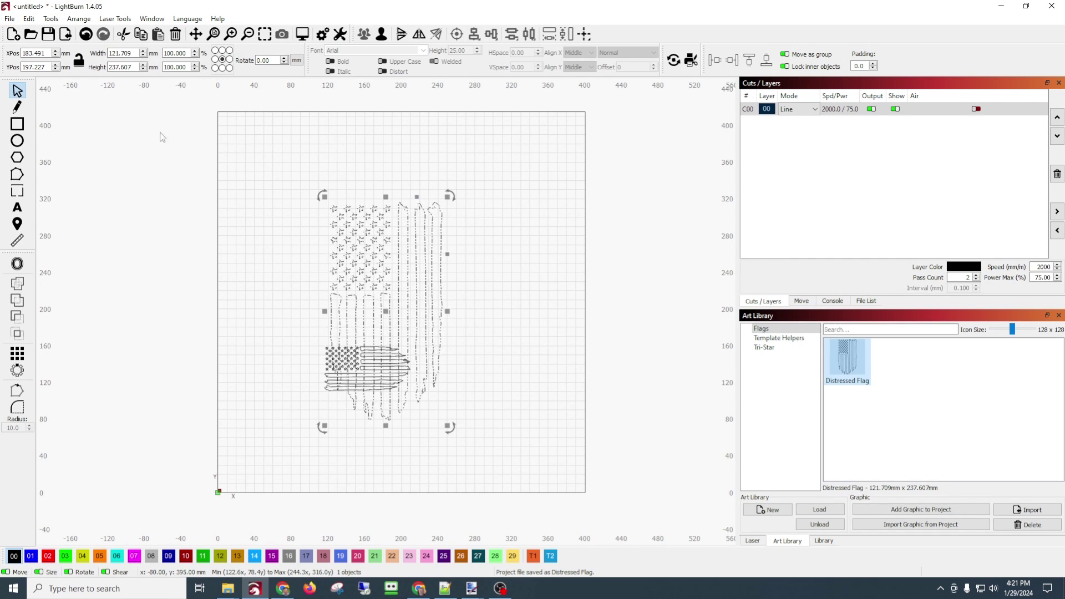
scroll(537, 191, down, 2)
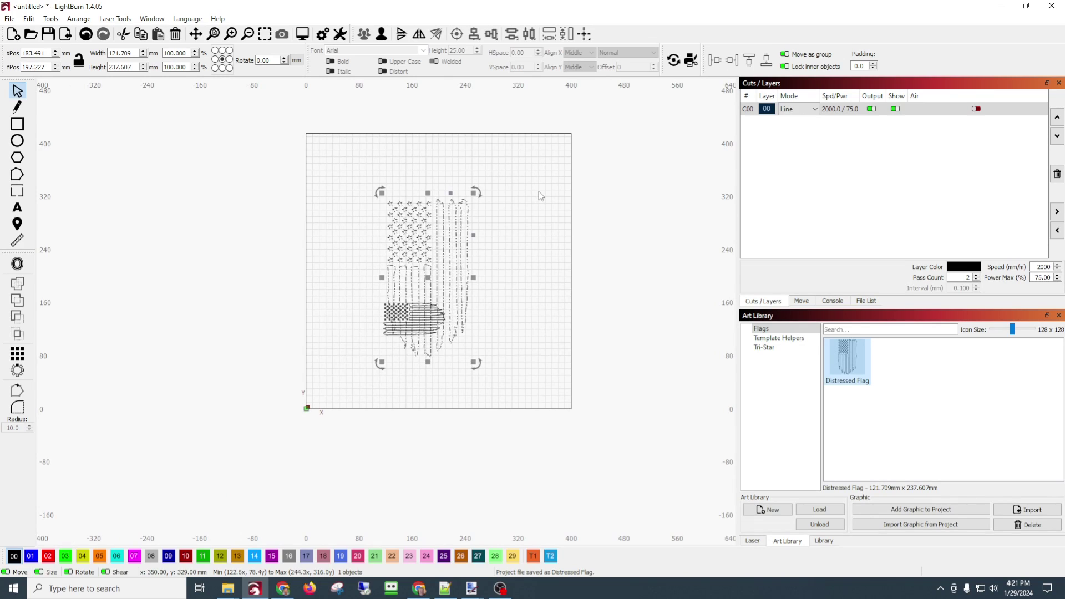
scroll(538, 191, up, 1)
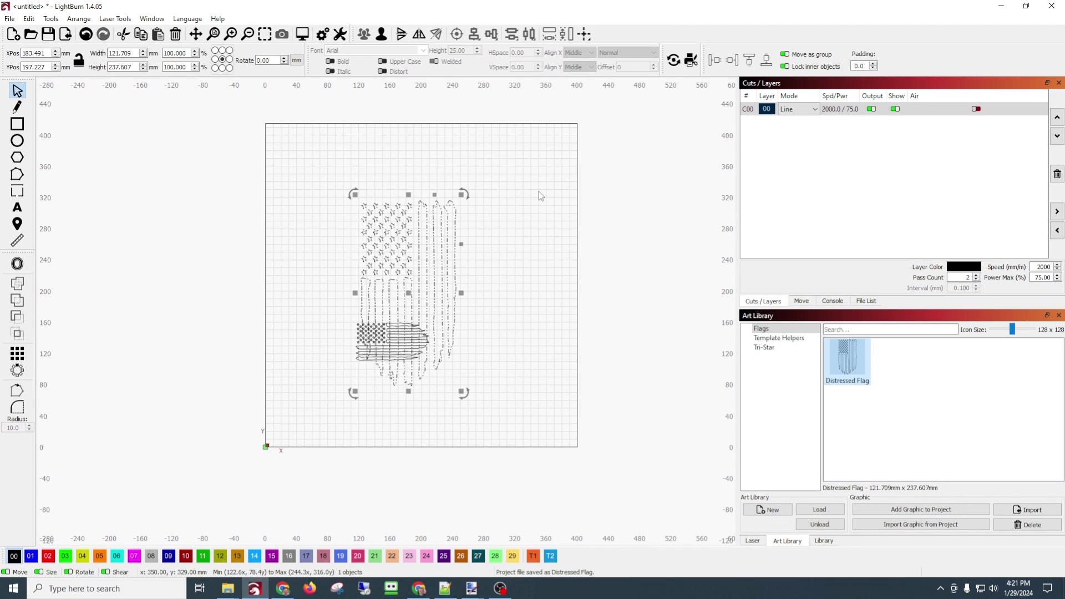